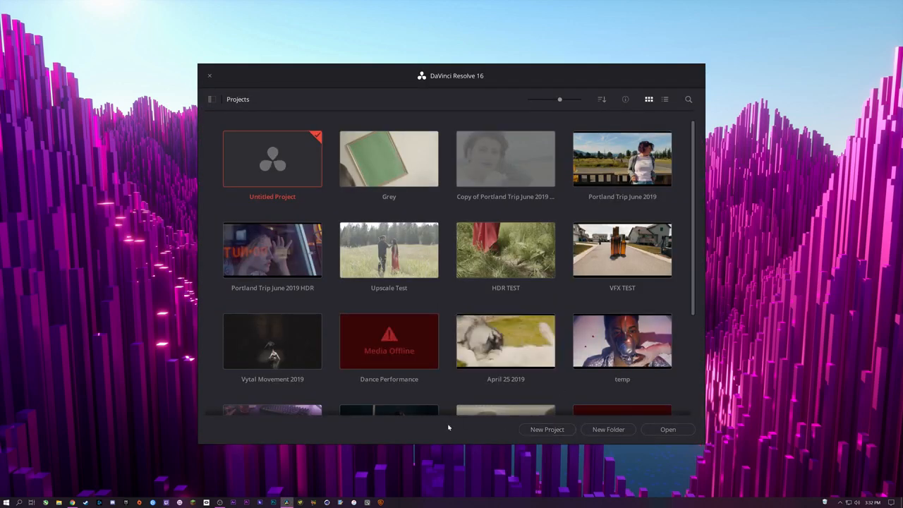
# Step: Create a new project named HDR TUT
pyautogui.click(541, 429)
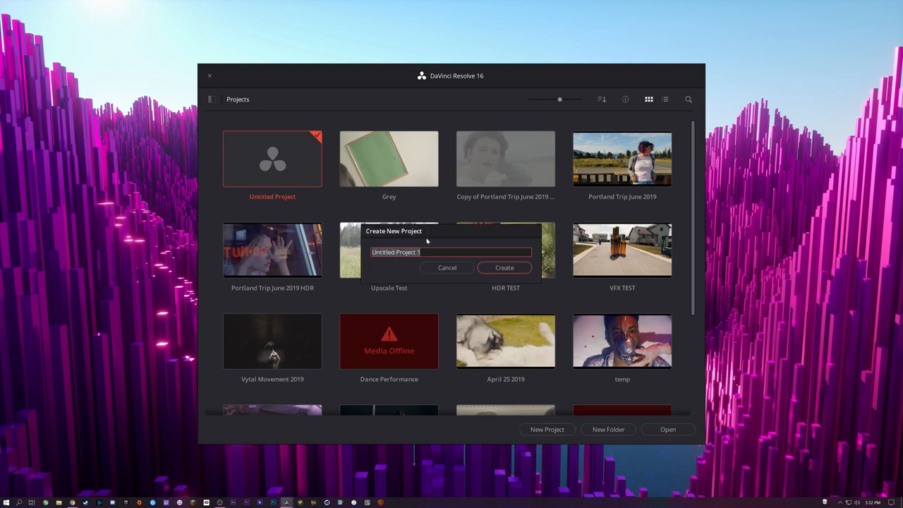
pyautogui.write('HDR Tut')
pyautogui.press('Return')
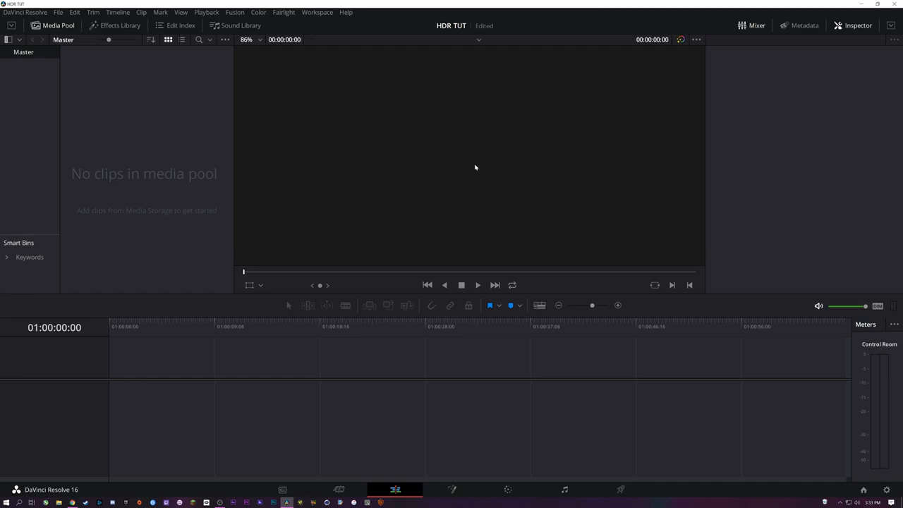
# Step: Open the project settings and set the timeline resolution to 4096 x 1716 DCI Scope 2.39
pyautogui.click(887, 490)
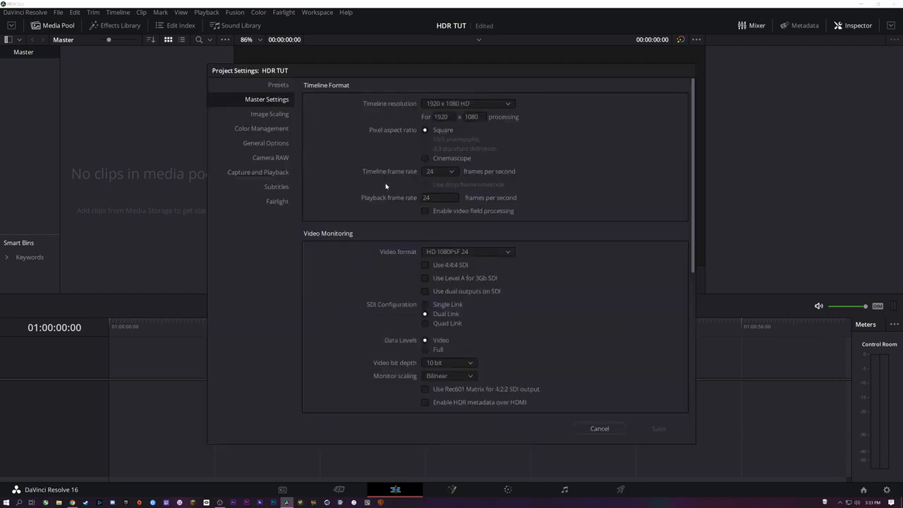
pyautogui.moveTo(367, 86); pyautogui.dragTo(406, 80)
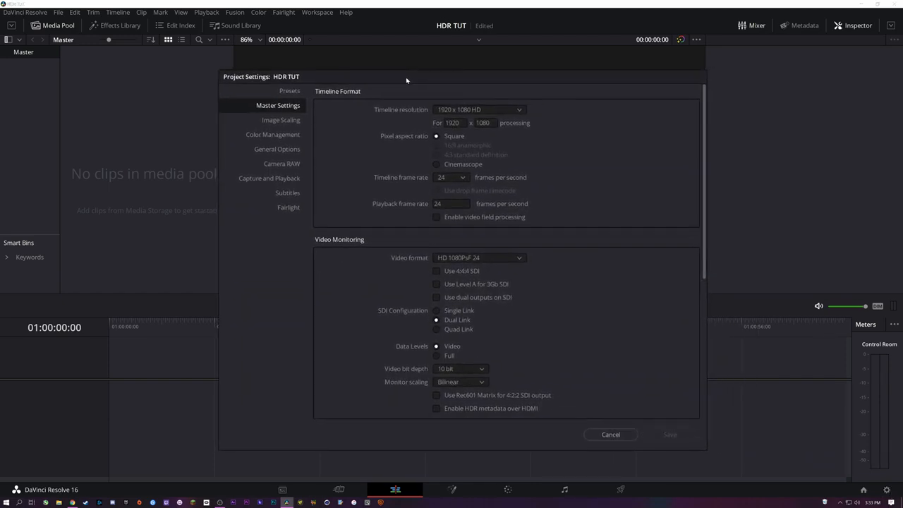
pyautogui.moveTo(538, 82); pyautogui.dragTo(542, 77)
pyautogui.click(496, 112)
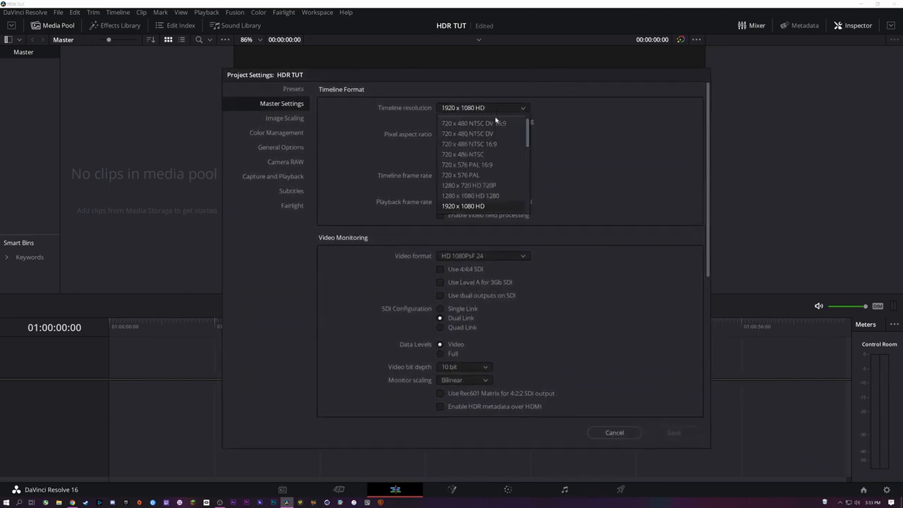
pyautogui.scroll(5, 522, 148)
pyautogui.scroll(-8, 486, 162)
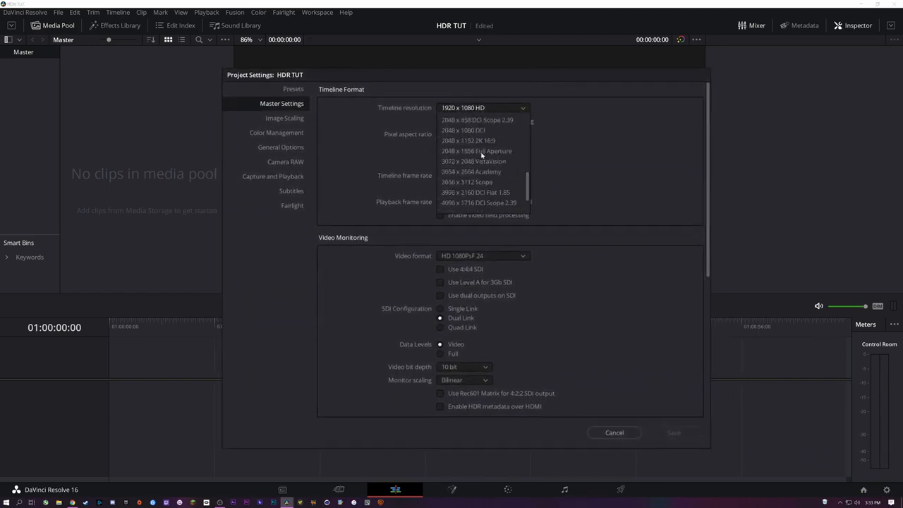
pyautogui.click(496, 172)
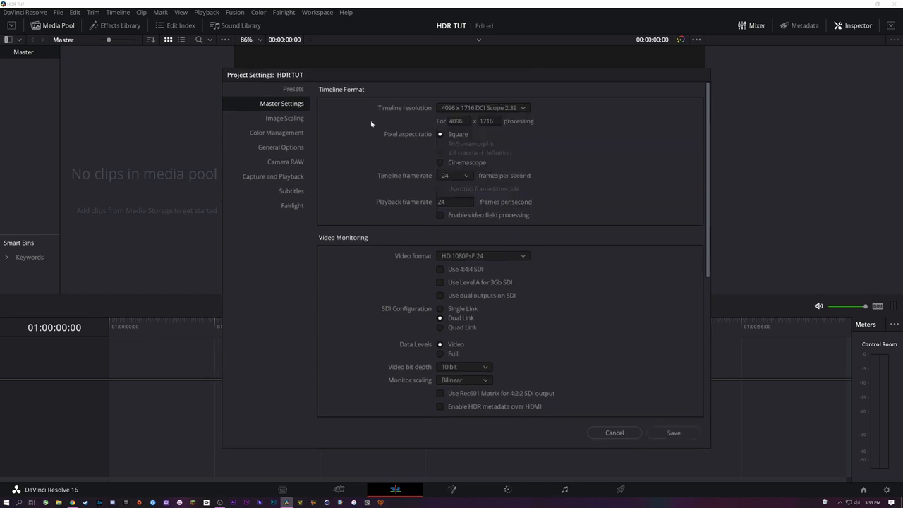
# Step: Set input scaling for mismatched resolution files to Center crop with no resizing
pyautogui.scroll(-6, 359, 222)
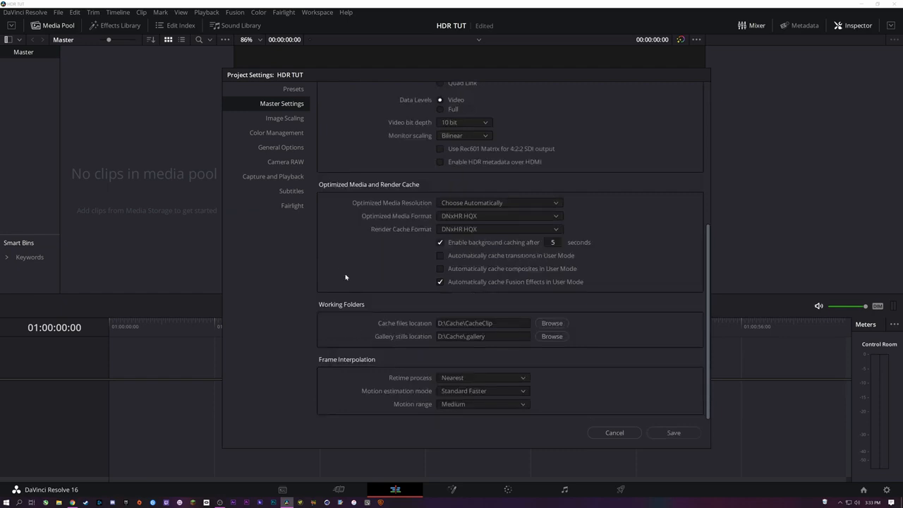
pyautogui.scroll(6, 345, 277)
pyautogui.click(286, 118)
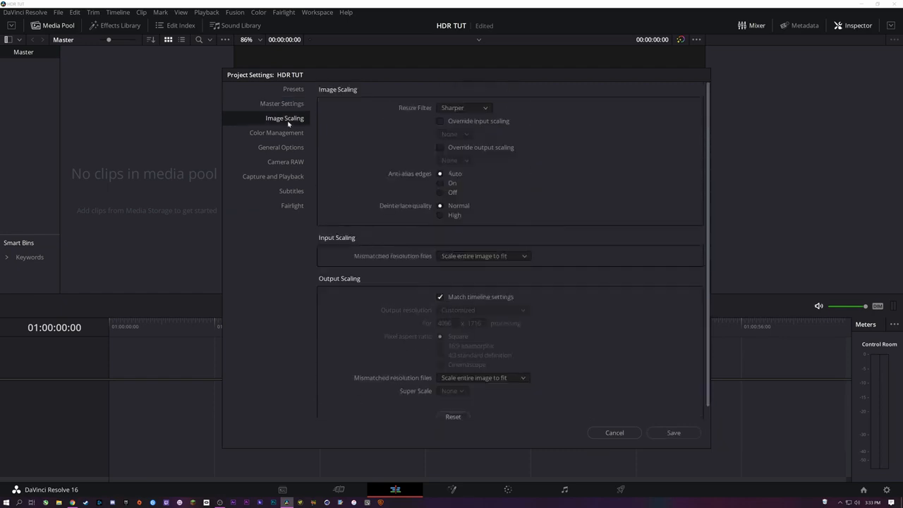
pyautogui.click(492, 256)
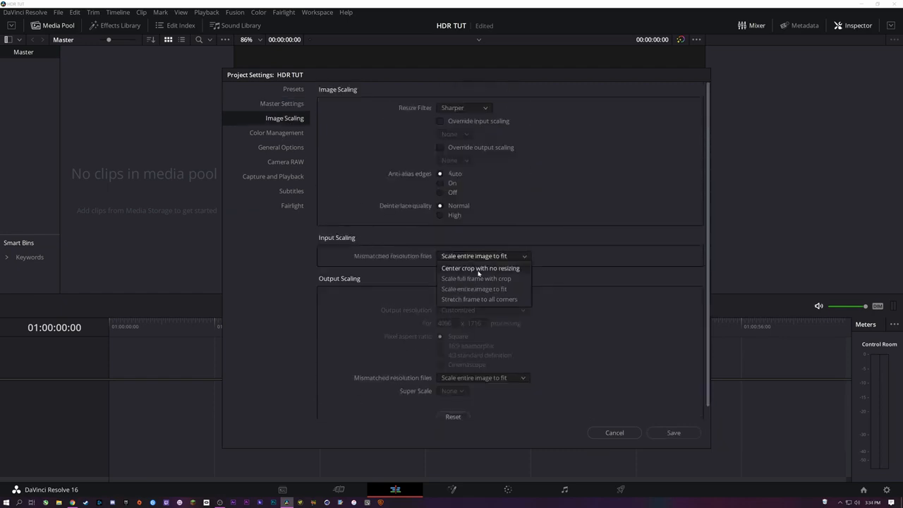
pyautogui.click(489, 271)
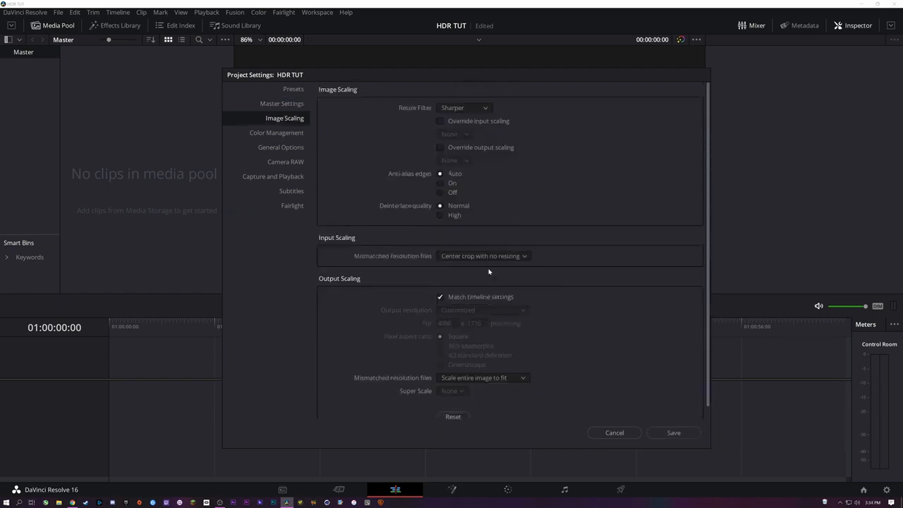
# Step: Set the project's color science to DaVinci YRGB Color Managed in the color management settings
pyautogui.click(275, 134)
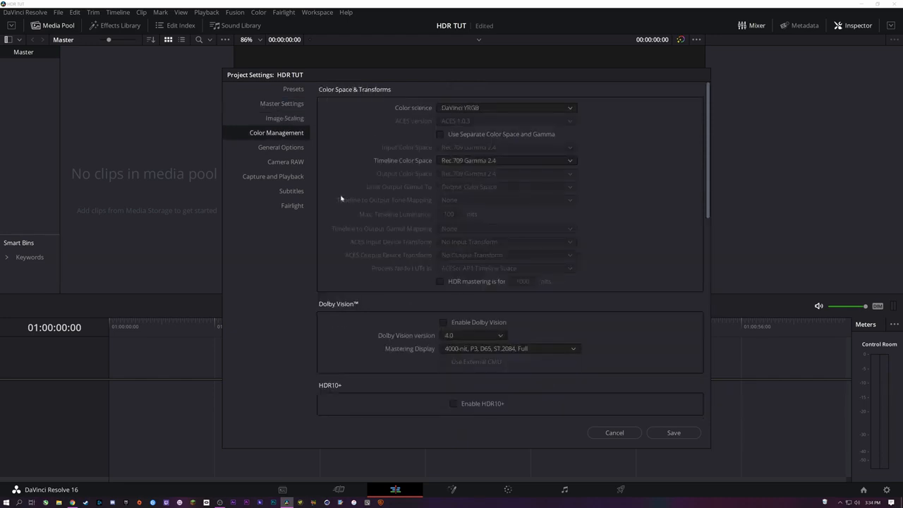
pyautogui.click(504, 109)
pyautogui.click(473, 131)
pyautogui.click(484, 107)
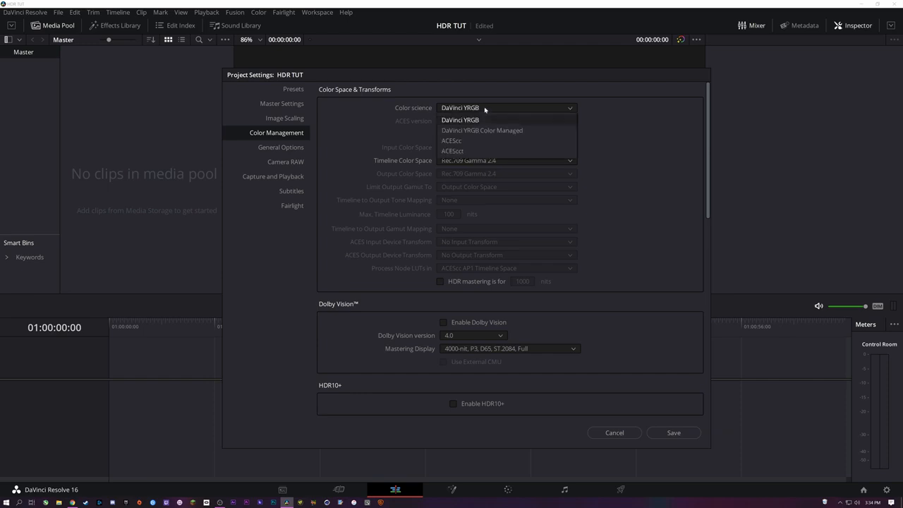
pyautogui.click(480, 130)
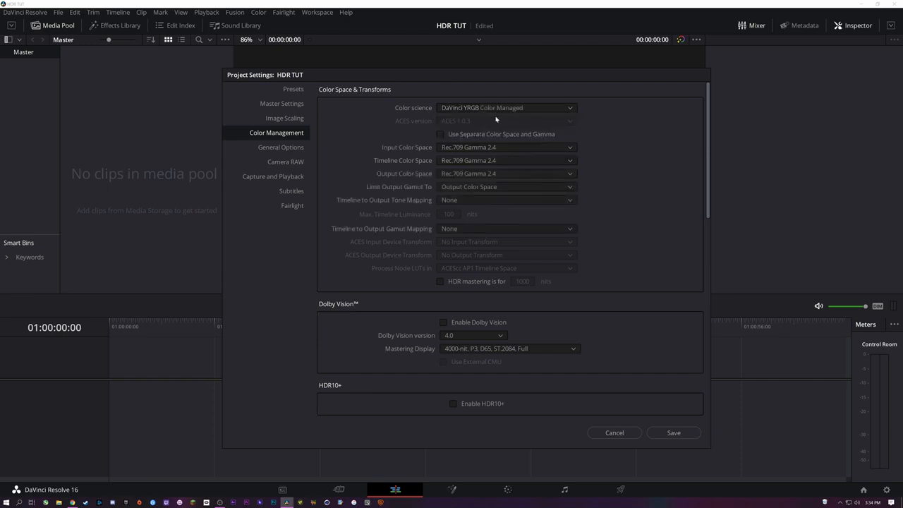
# Step: Set the input color space to Blackmagic Design Pocket 4K Film Gen 4
pyautogui.click(478, 149)
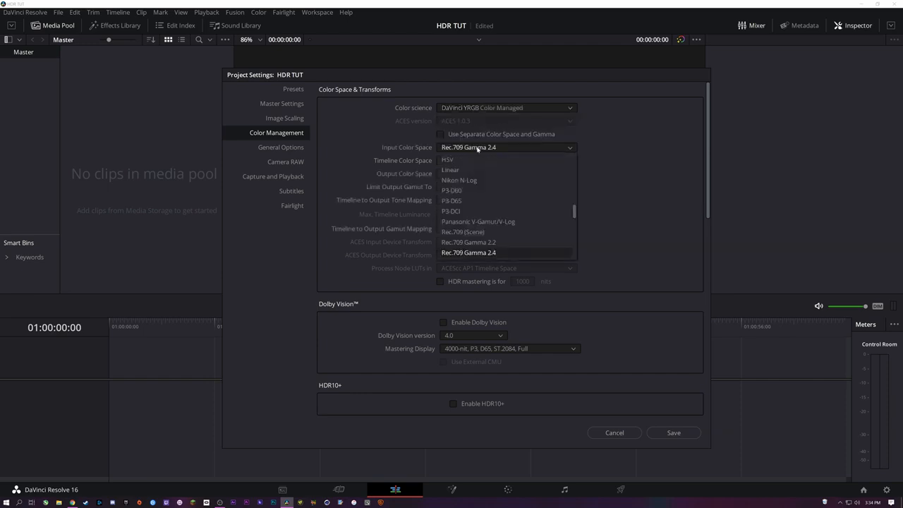
pyautogui.scroll(-4, 493, 192)
pyautogui.scroll(-8, 493, 192)
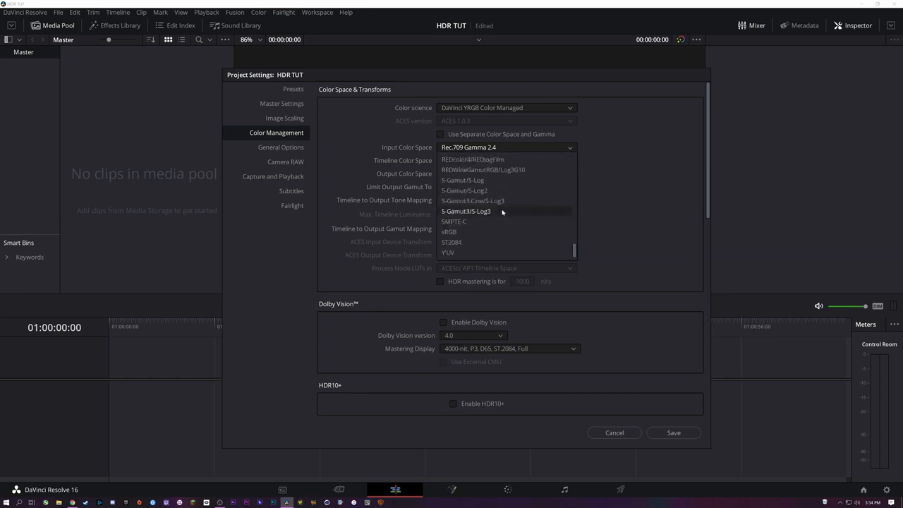
pyautogui.scroll(8, 502, 212)
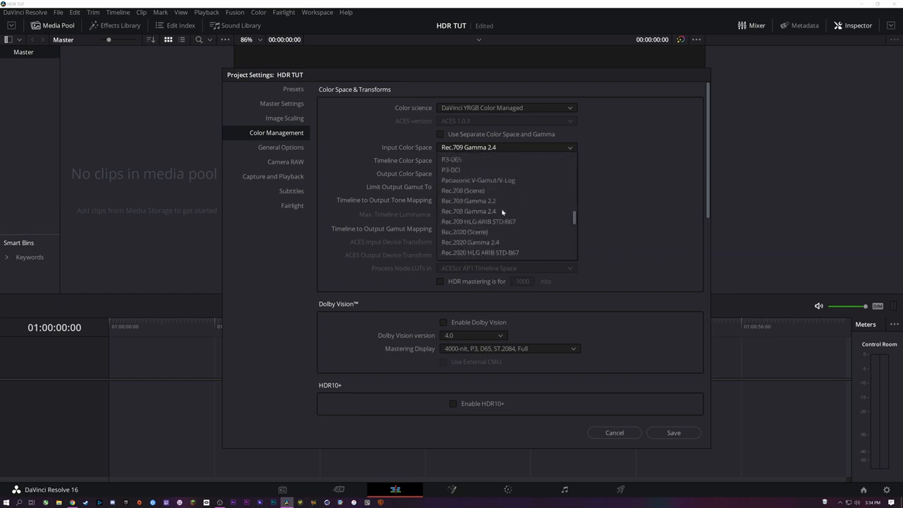
pyautogui.scroll(8, 502, 211)
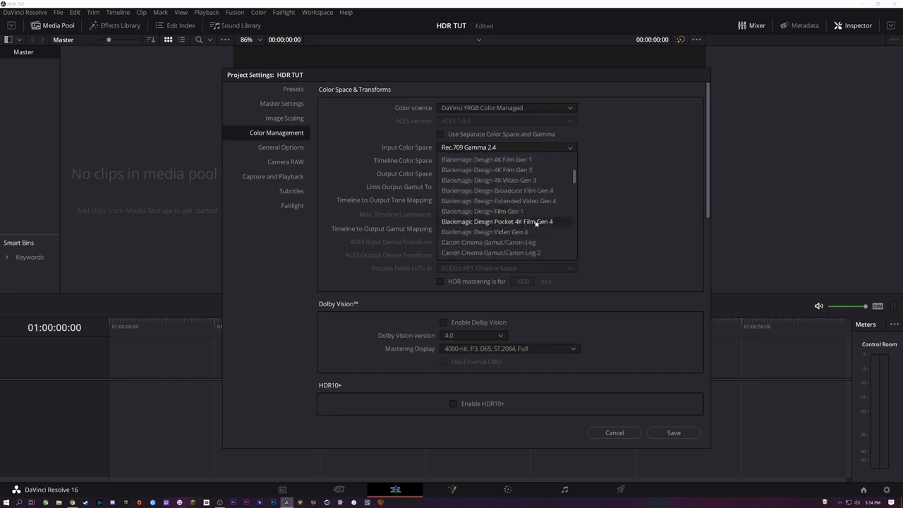
pyautogui.click(543, 223)
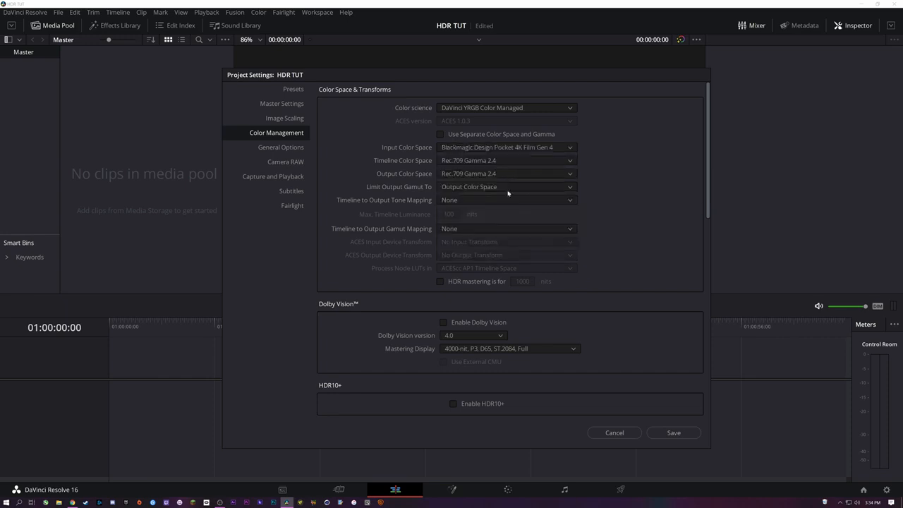
# Step: Set both the timeline color space and the output color space to Rec.2100 ST2084
pyautogui.click(487, 161)
pyautogui.scroll(-3, 520, 218)
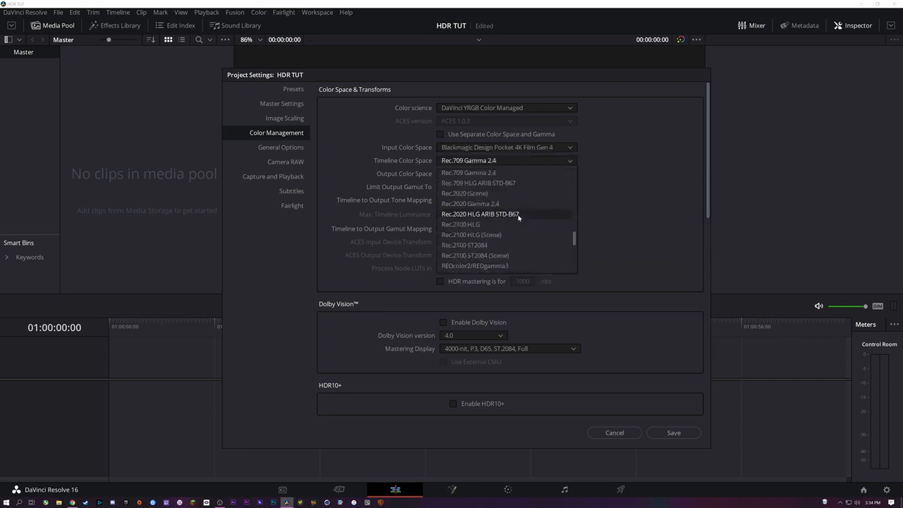
pyautogui.scroll(-1, 510, 227)
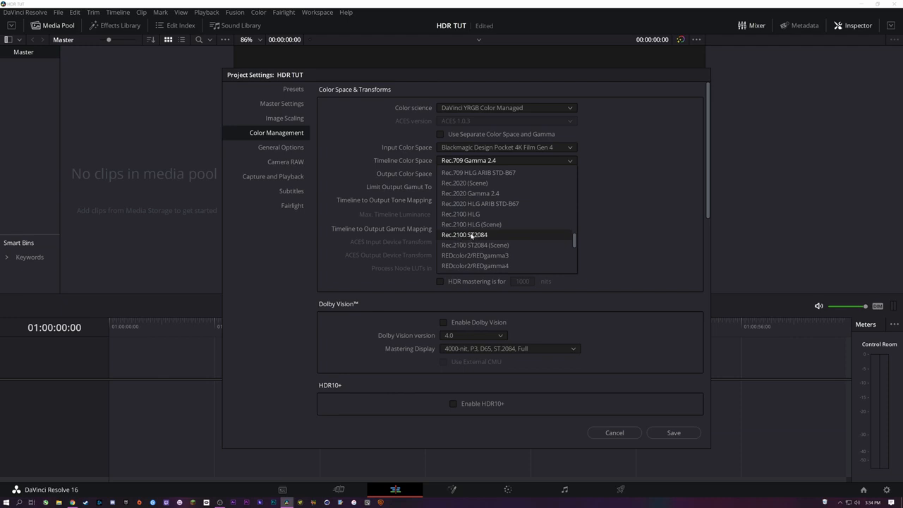
pyautogui.click(499, 235)
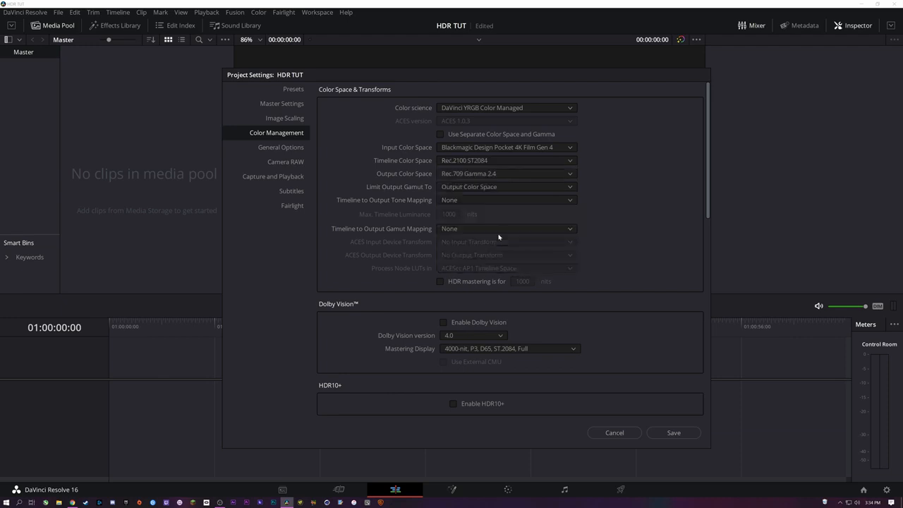
pyautogui.click(474, 177)
pyautogui.scroll(3, 485, 240)
pyautogui.scroll(-3, 485, 240)
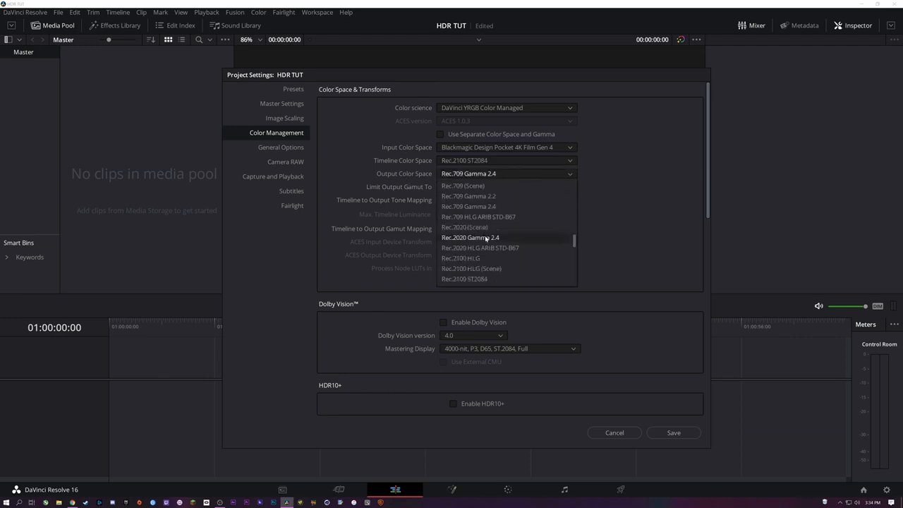
pyautogui.click(484, 260)
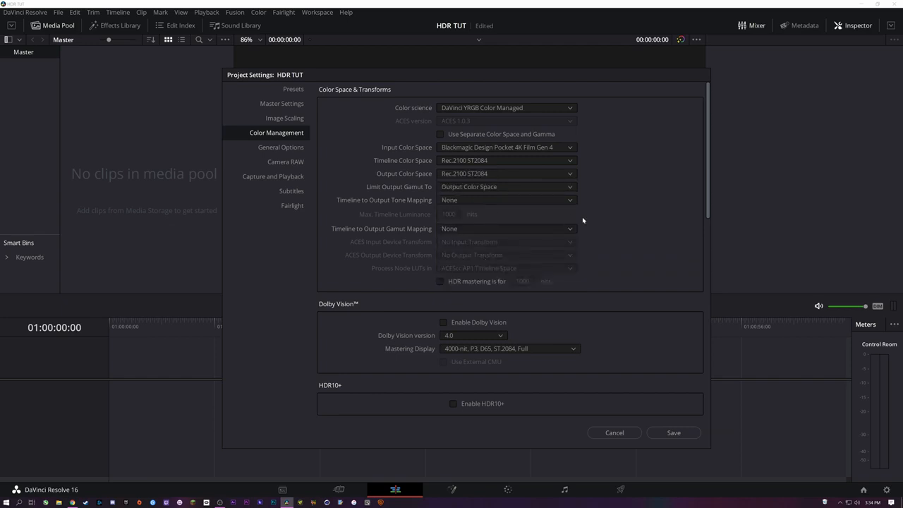
# Step: Enable HDR mastering for 1000 nits and look through the remaining color management settings
pyautogui.click(438, 282)
pyautogui.click(525, 281)
pyautogui.click(548, 306)
pyautogui.scroll(-1, 644, 249)
pyautogui.scroll(-3, 644, 249)
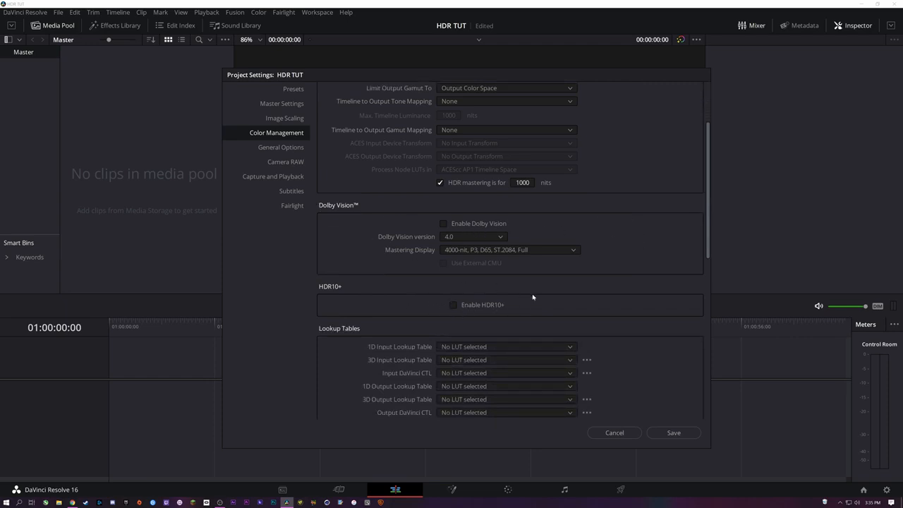
pyautogui.scroll(-15, 681, 298)
pyautogui.scroll(15, 669, 284)
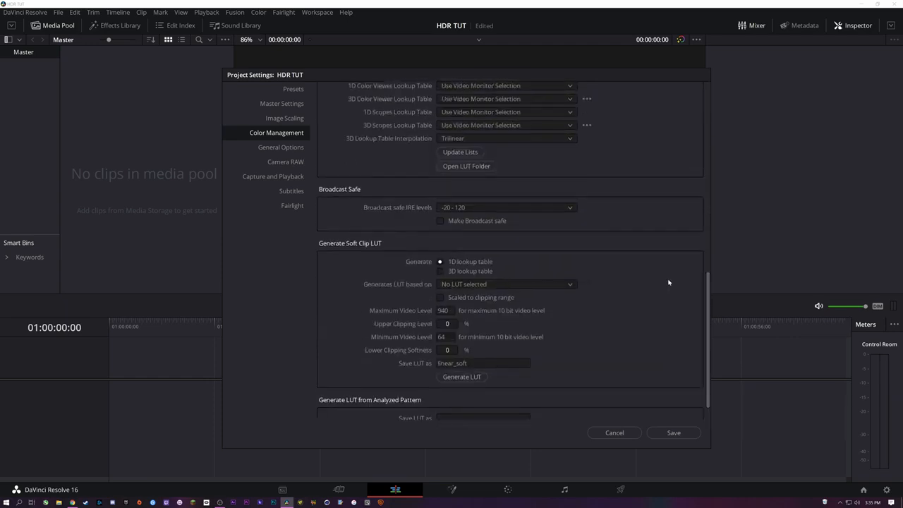
pyautogui.scroll(-1, 634, 293)
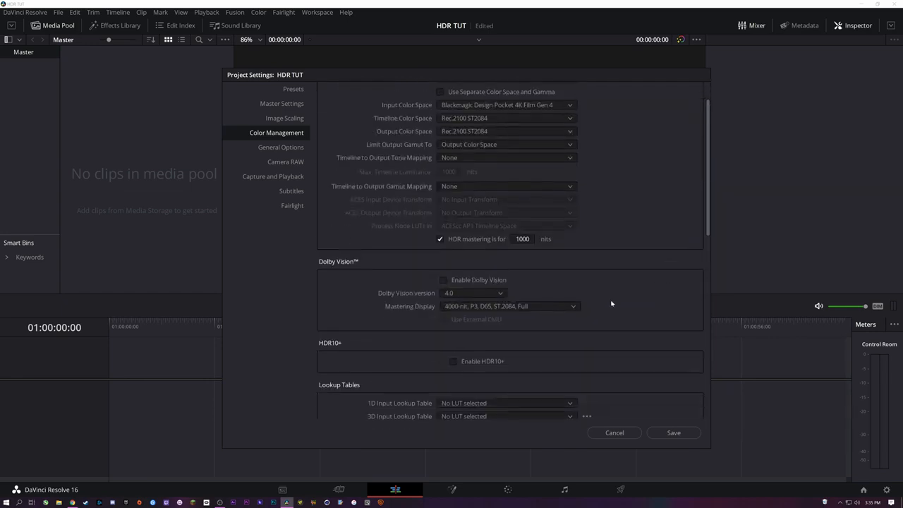
pyautogui.scroll(1, 641, 235)
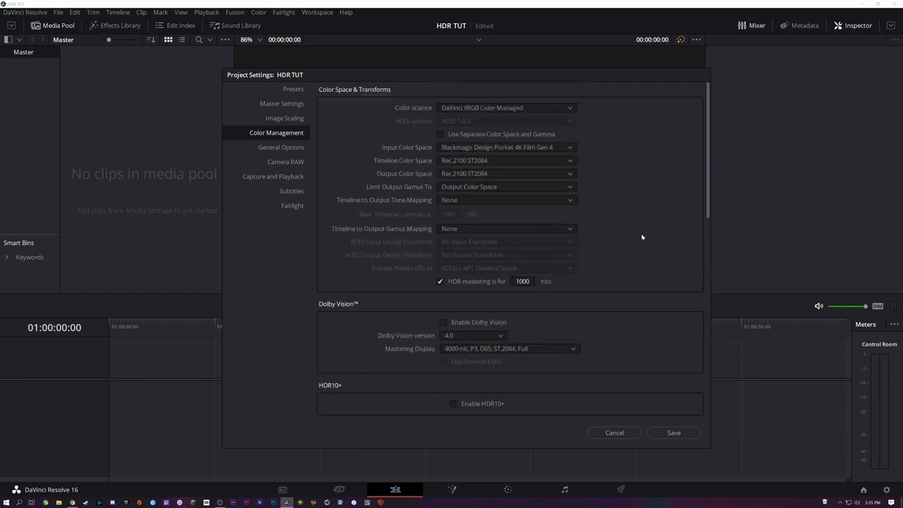
# Step: Set the Camera RAW profile to Blackmagic RAW and save the project settings
pyautogui.click(275, 147)
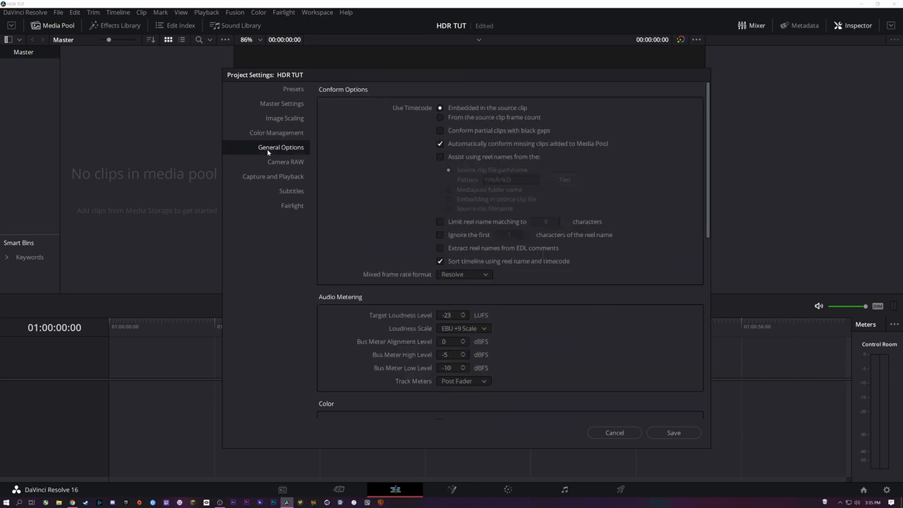
pyautogui.click(270, 163)
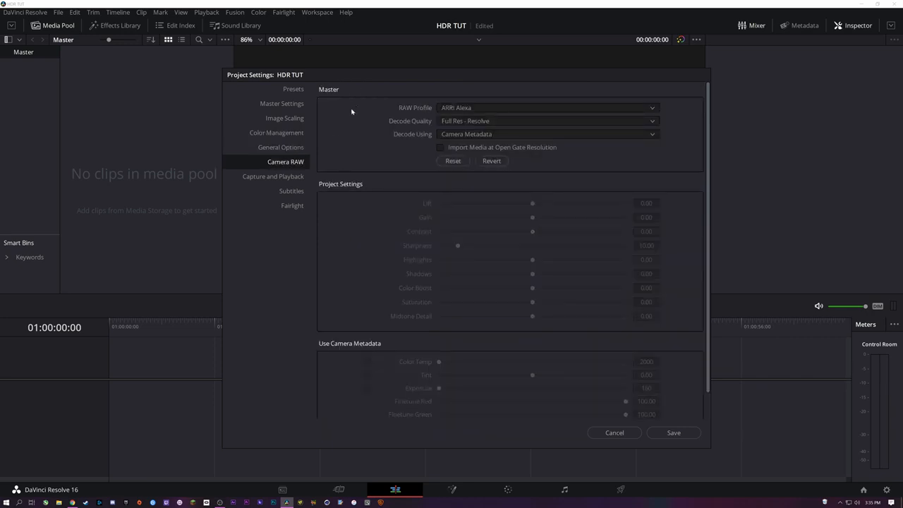
pyautogui.click(462, 108)
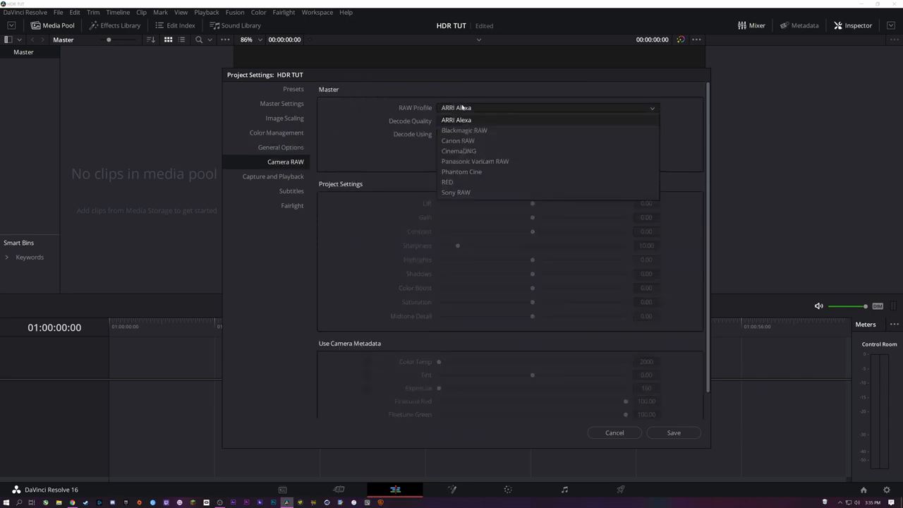
pyautogui.click(507, 128)
pyautogui.click(287, 178)
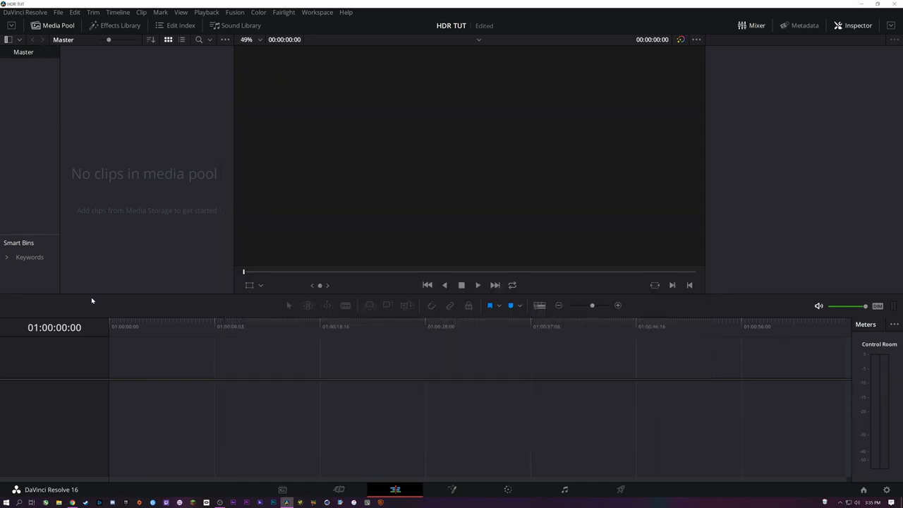
# Step: Go to the Media page, show the Day 1 clips as thumbnails and load A001_06221424_C001.braw in the viewer
pyautogui.click(288, 488)
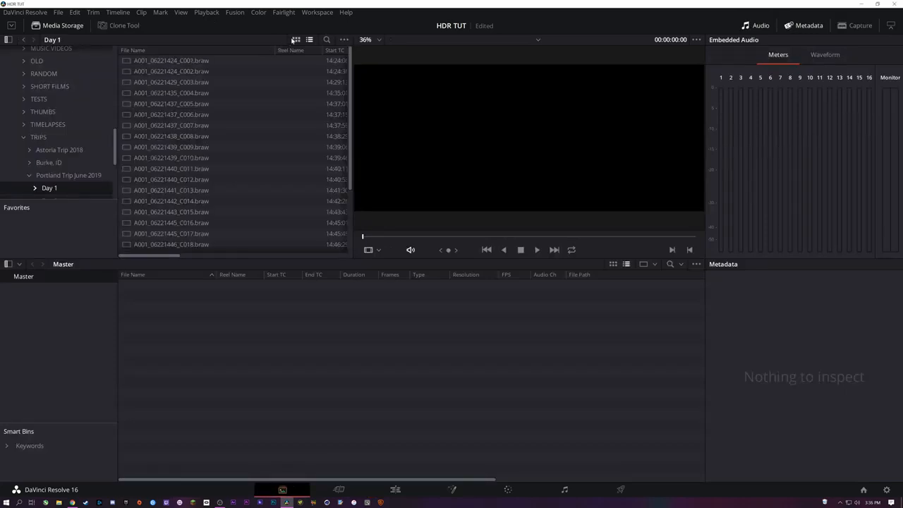
pyautogui.click(295, 39)
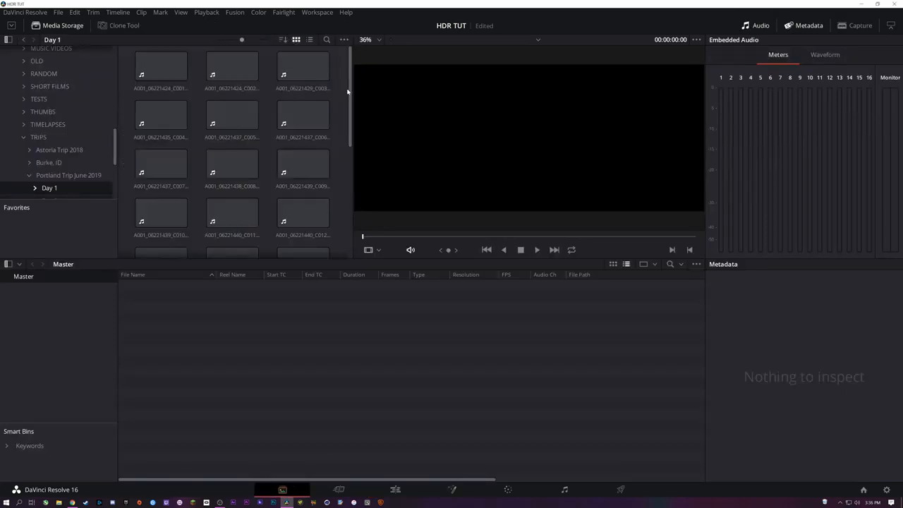
pyautogui.click(155, 70)
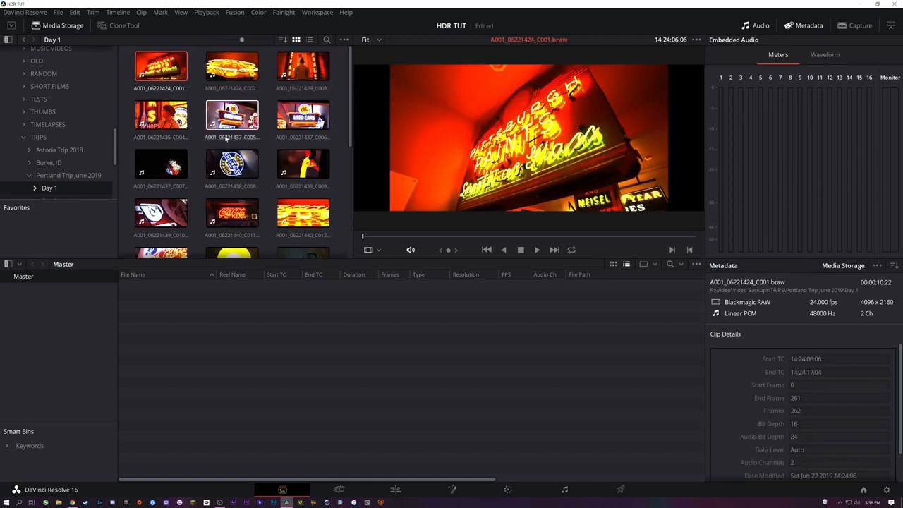
# Step: Add A001_06221439_C009.braw and the Coca-Cola sign clip A001_06221440_C011 to the Master bin
pyautogui.scroll(-1, 338, 106)
pyautogui.scroll(1, 338, 107)
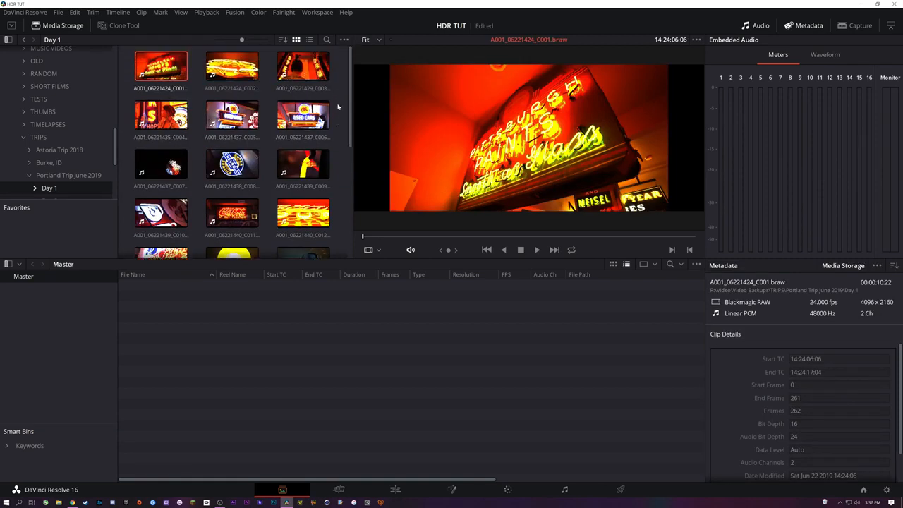
pyautogui.click(303, 164)
pyautogui.moveTo(302, 163); pyautogui.dragTo(278, 365)
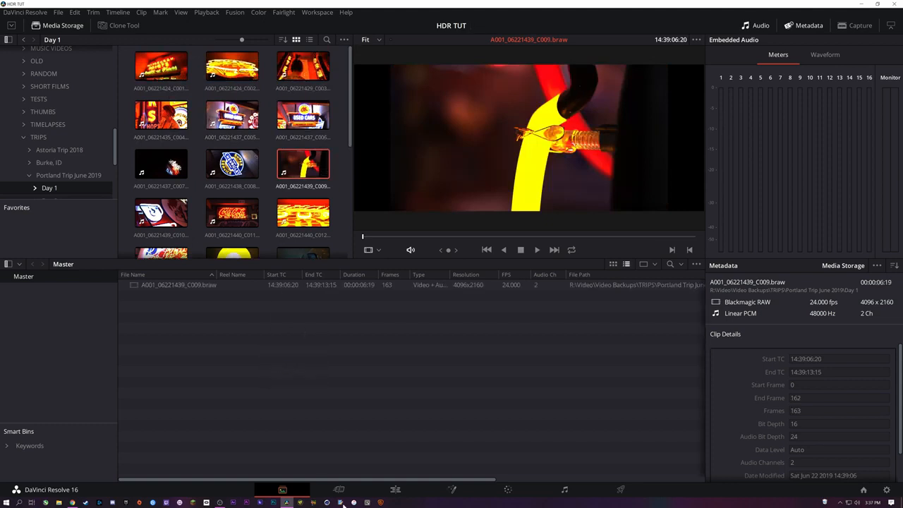
# Step: Place the C009 clip and the Coca-Cola clip on a new timeline in the Edit page, and go to the Color page
pyautogui.click(395, 489)
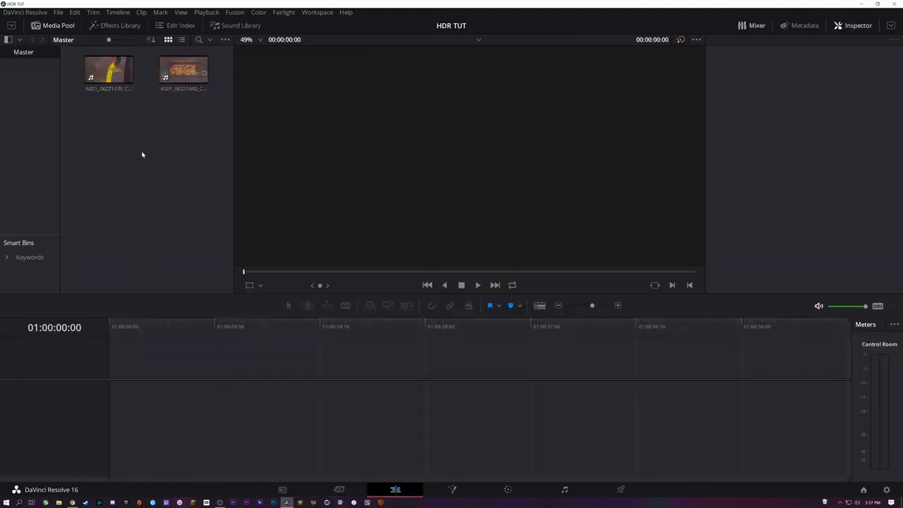
pyautogui.moveTo(107, 69); pyautogui.dragTo(121, 381)
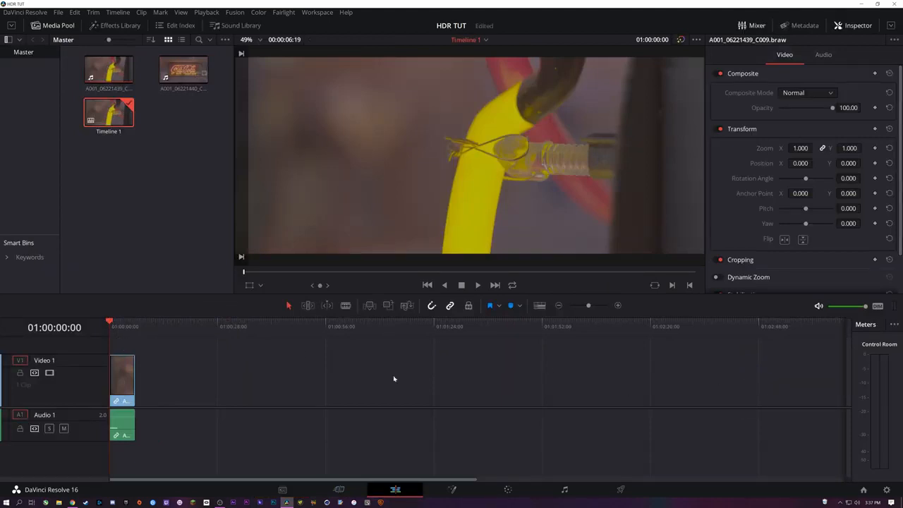
pyautogui.moveTo(183, 69); pyautogui.dragTo(243, 381)
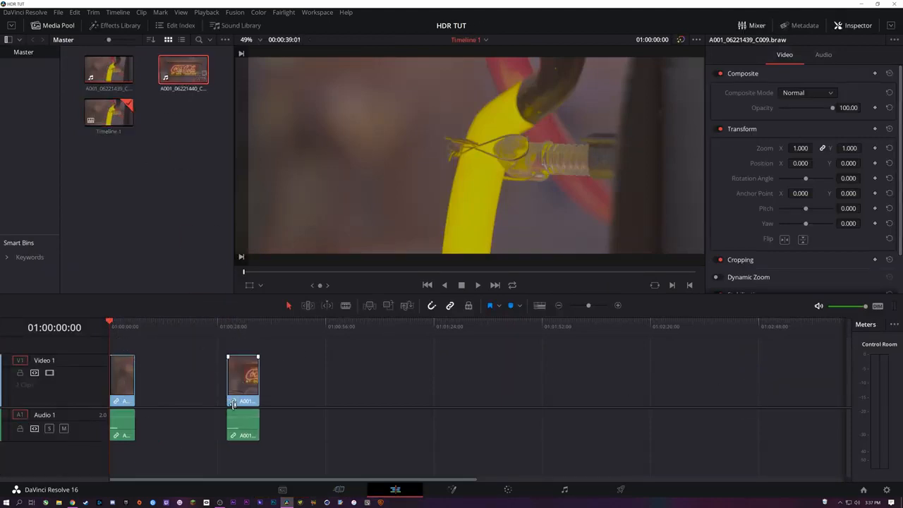
pyautogui.click(506, 490)
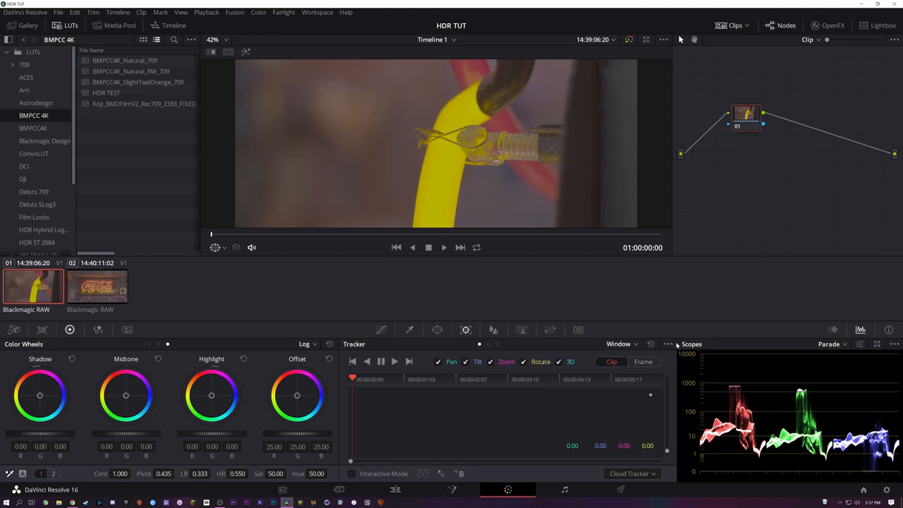
# Step: Look through the system preferences, turn off HDR scopes for ST.2084 in the user Color preferences and save
pyautogui.click(25, 12)
pyautogui.click(30, 58)
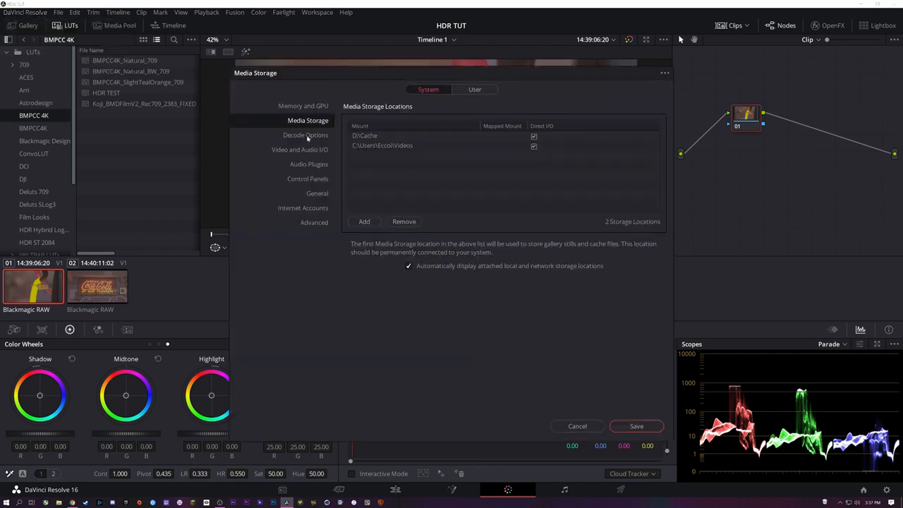
pyautogui.click(306, 137)
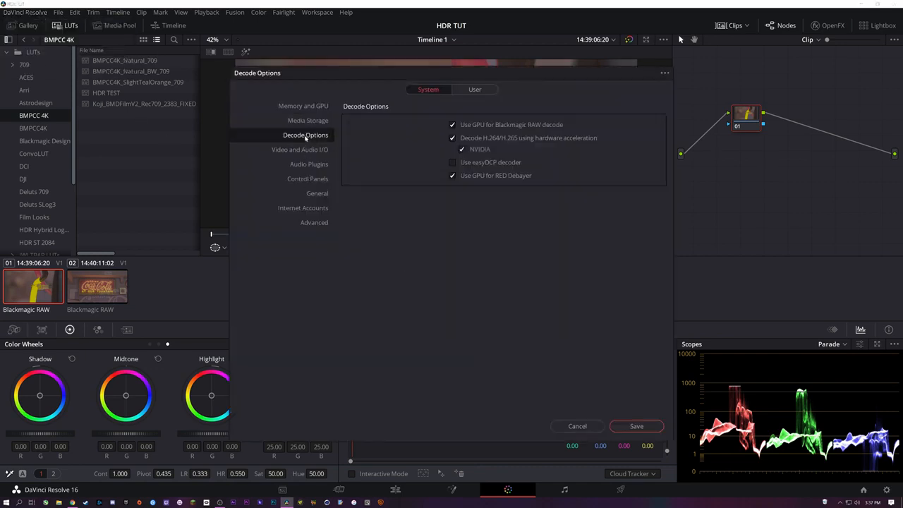
pyautogui.click(305, 151)
pyautogui.click(310, 164)
pyautogui.click(308, 179)
pyautogui.click(316, 193)
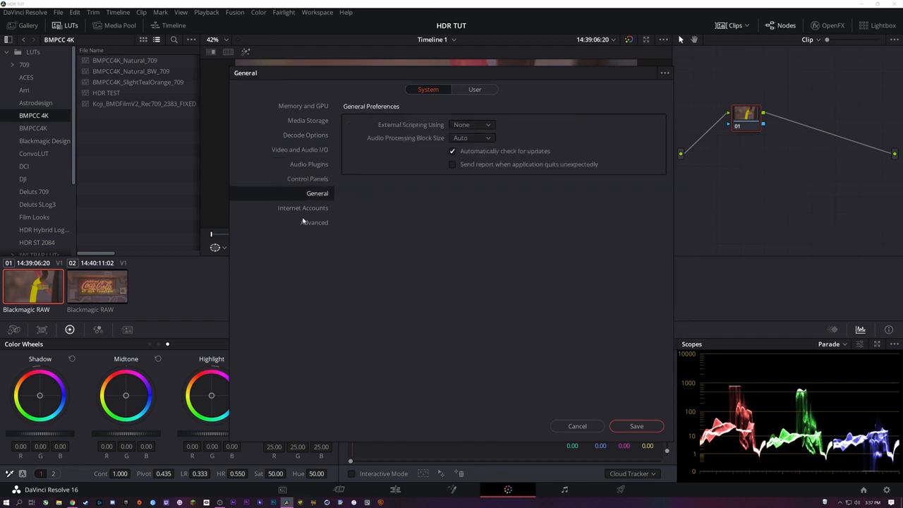
pyautogui.click(475, 89)
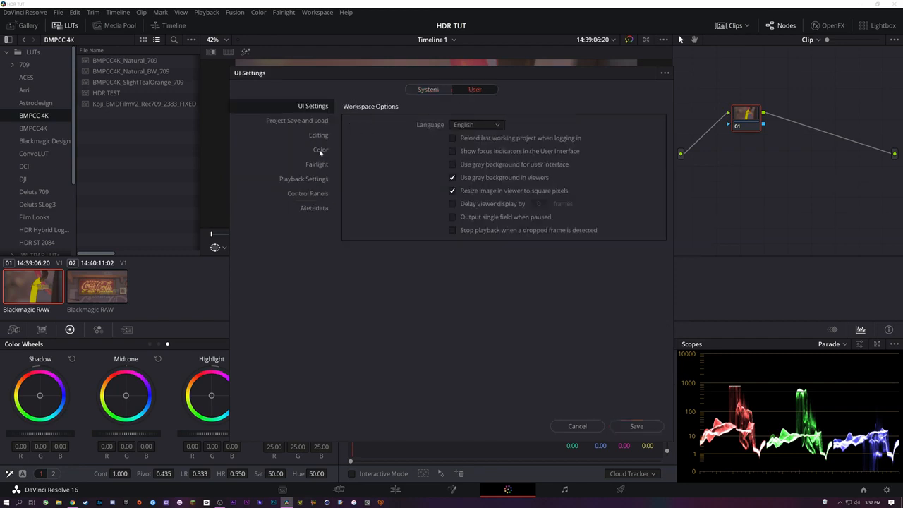
pyautogui.click(319, 150)
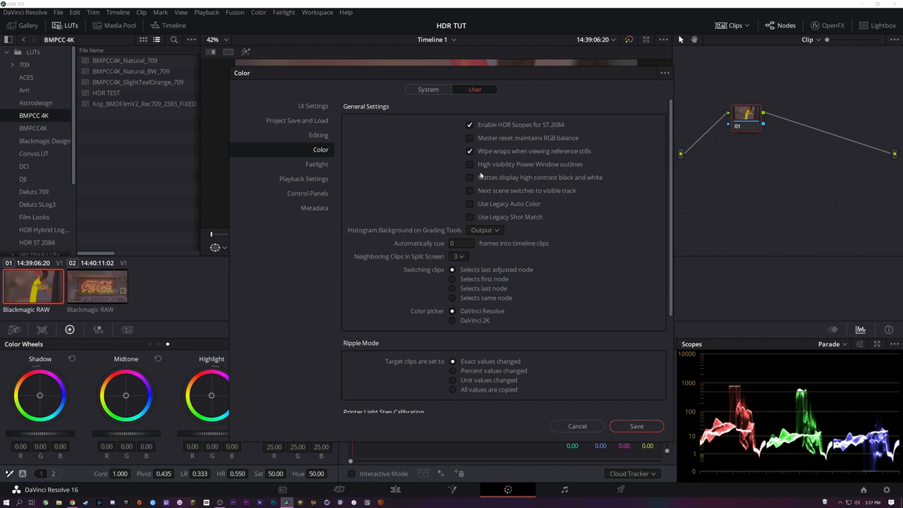
pyautogui.click(638, 427)
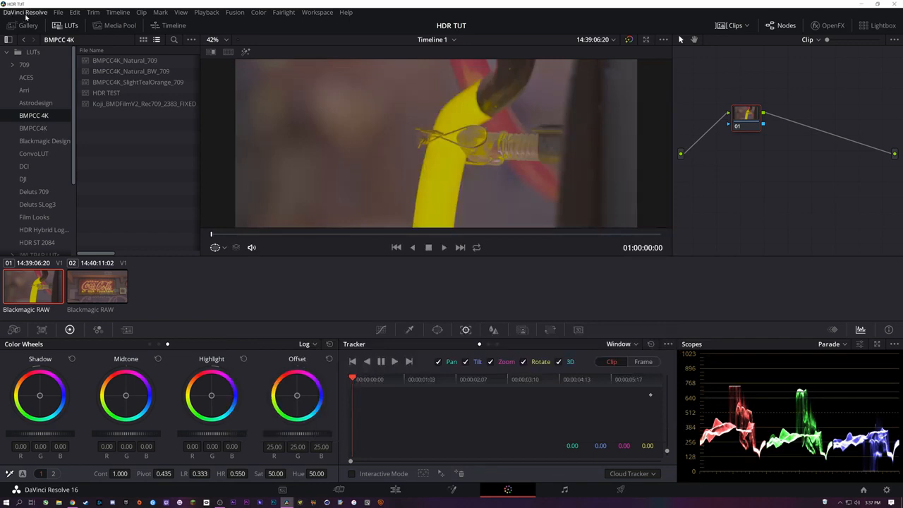
# Step: Enable HDR scopes for ST.2084 in the user Color preferences and save
pyautogui.click(25, 13)
pyautogui.click(33, 60)
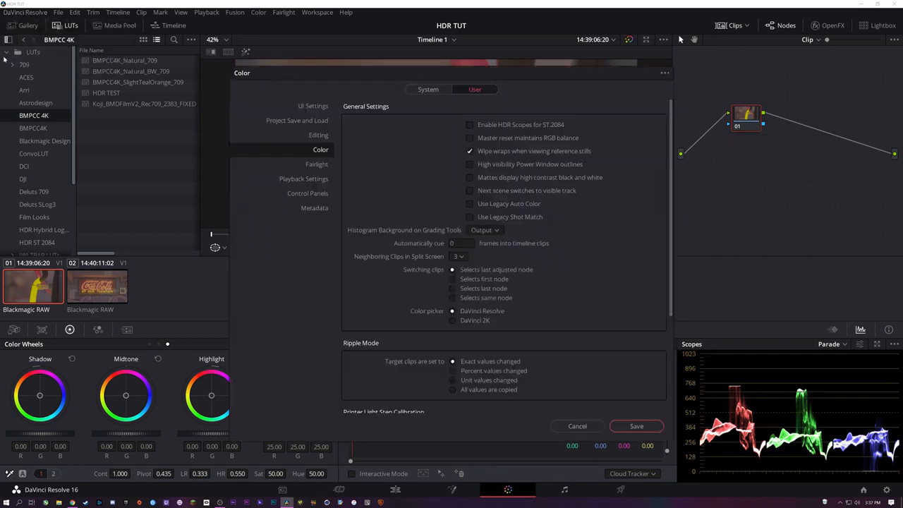
pyautogui.click(470, 124)
pyautogui.click(636, 425)
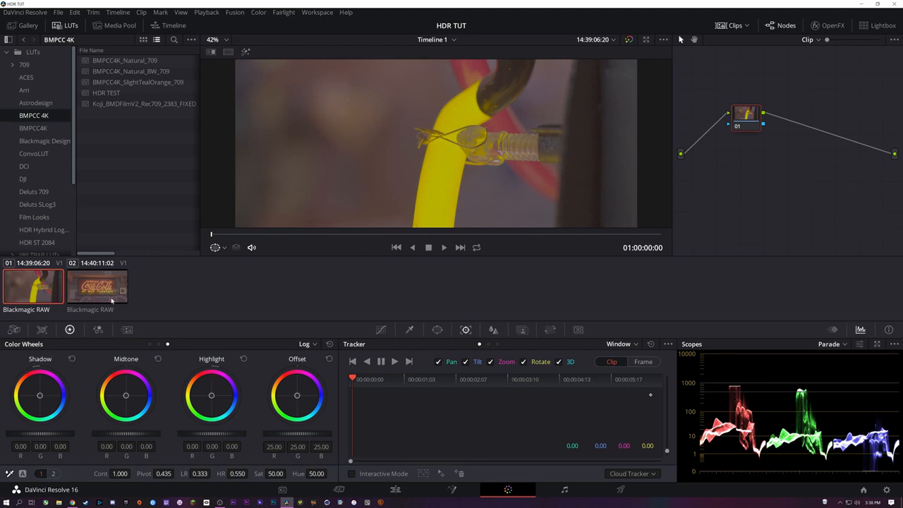
# Step: Apply the HDR TEST LUT from the BMPCC 4K folder to node 01 of the first clip
pyautogui.moveTo(742, 117); pyautogui.dragTo(722, 113)
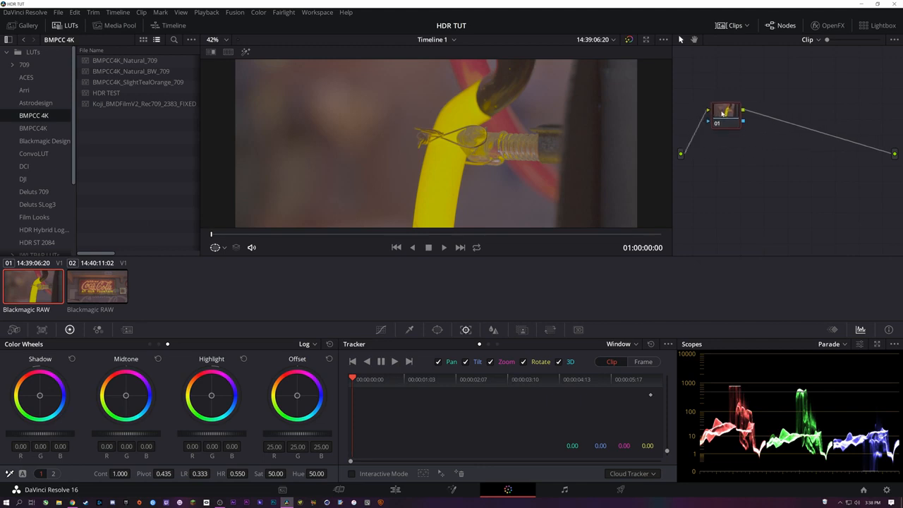
pyautogui.moveTo(115, 105); pyautogui.dragTo(715, 113)
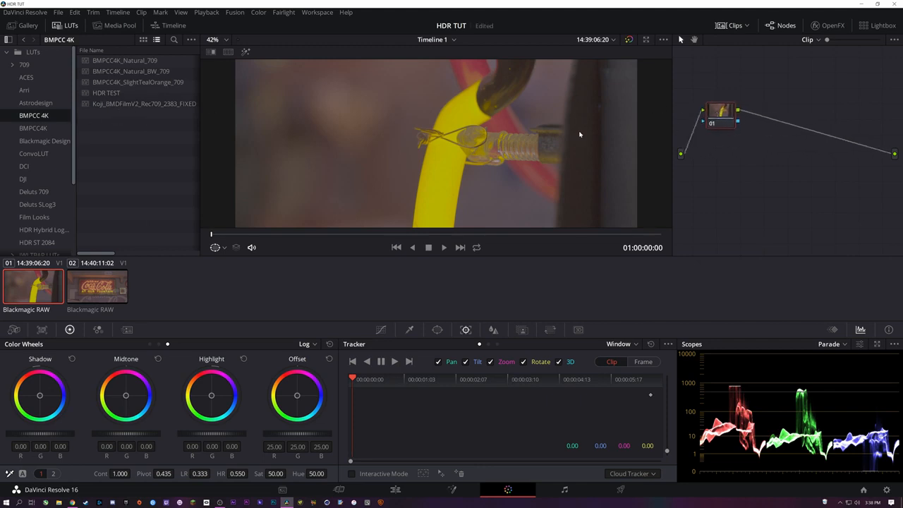
pyautogui.doubleClick(97, 94)
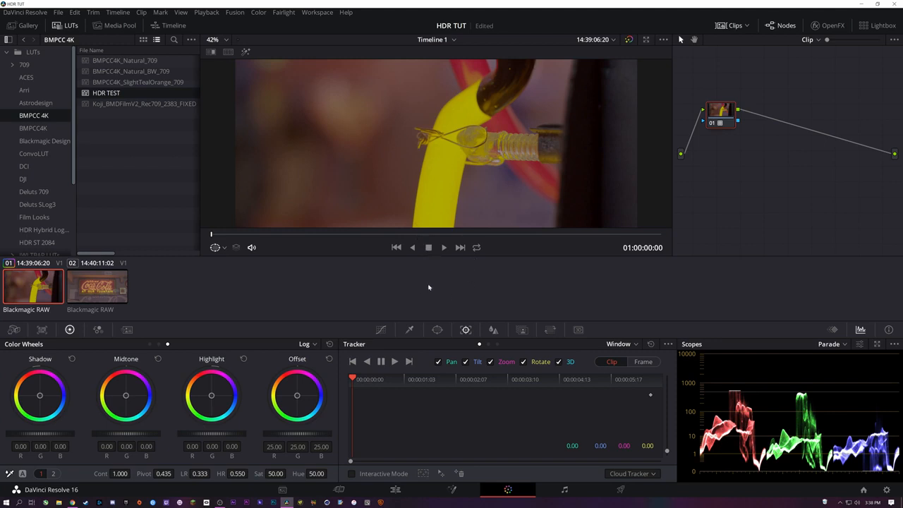
# Step: Save the project and add a serial node after the LUT node
pyautogui.moveTo(286, 504)
pyautogui.hotkey('ctrl', 's')
pyautogui.hotkey('alt', 's')
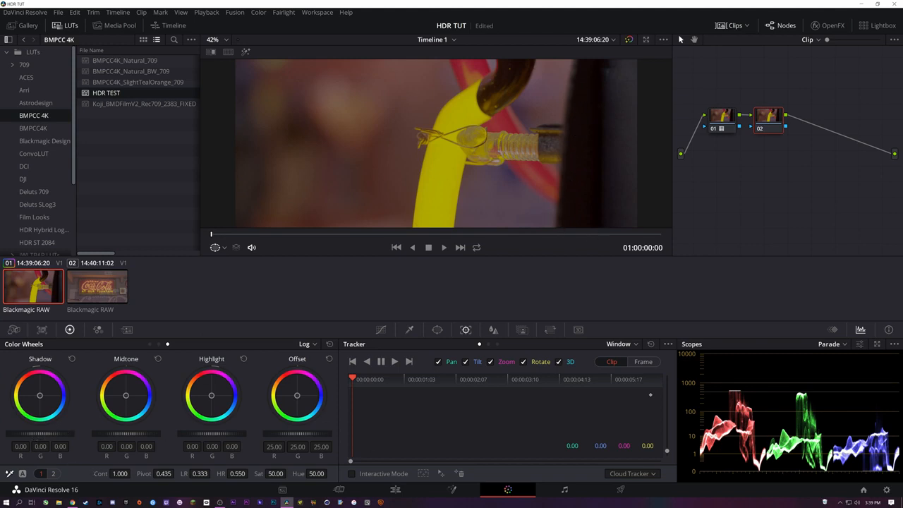
# Step: On node 02, try the log Shadow at 0.07, switch to the Primaries Wheels and lower Lift to -0.01
pyautogui.moveTo(39, 433); pyautogui.dragTo(51, 433)
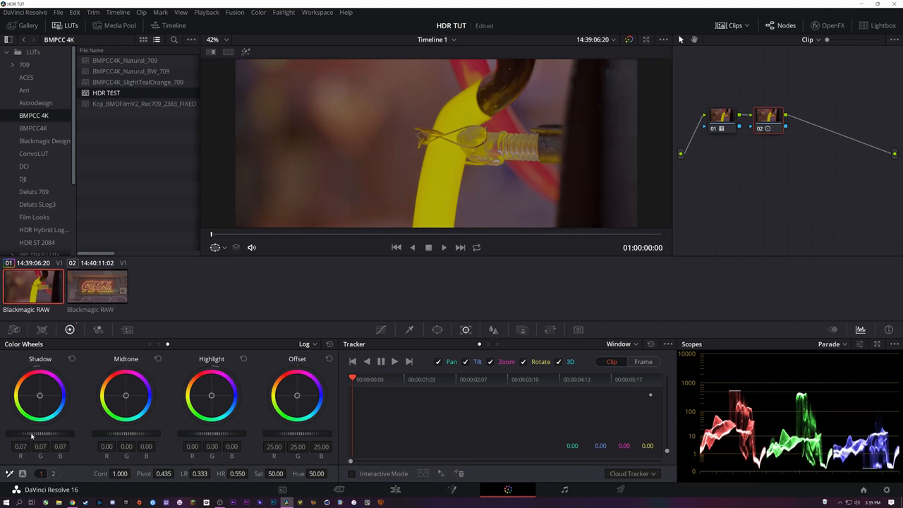
pyautogui.click(149, 344)
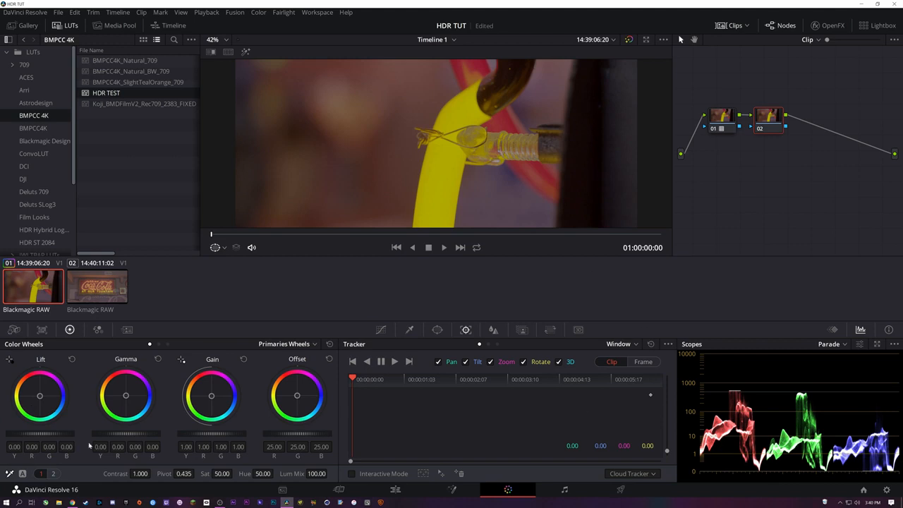
pyautogui.moveTo(49, 436); pyautogui.dragTo(48, 436)
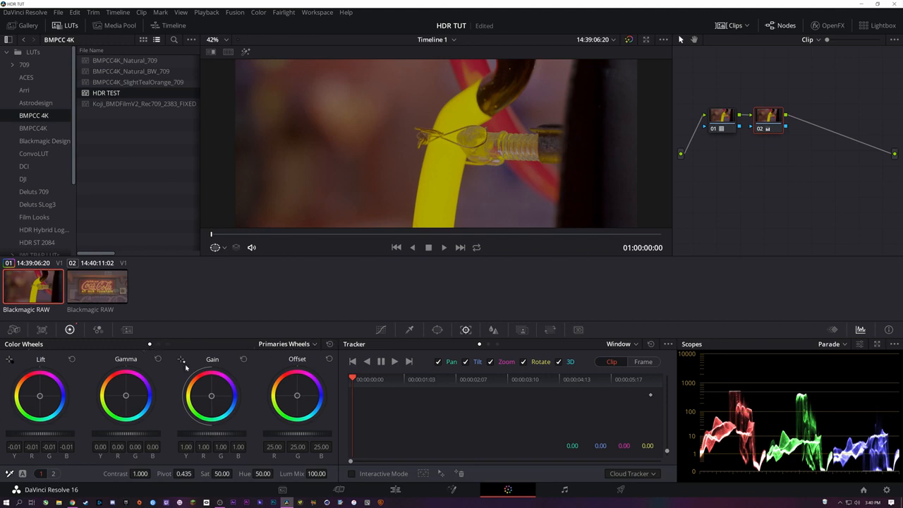
# Step: Try raising Gain on node 02 to 1.10 and reset it, and try 1.06 before resetting it again
pyautogui.moveTo(211, 434); pyautogui.dragTo(219, 434)
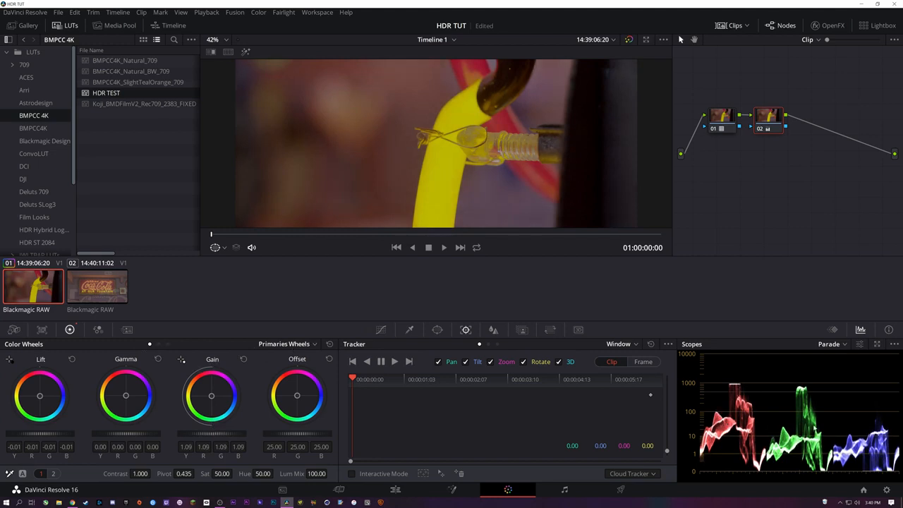
pyautogui.moveTo(216, 434); pyautogui.dragTo(216, 433)
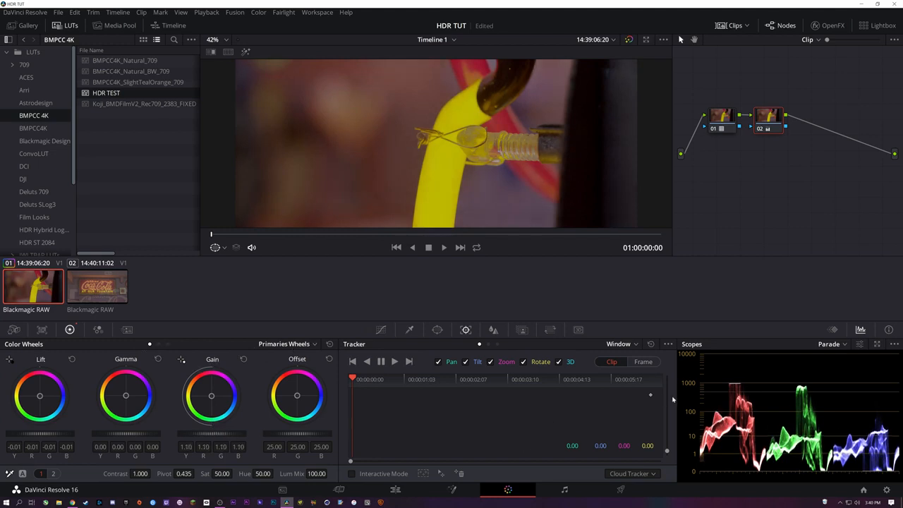
pyautogui.click(243, 360)
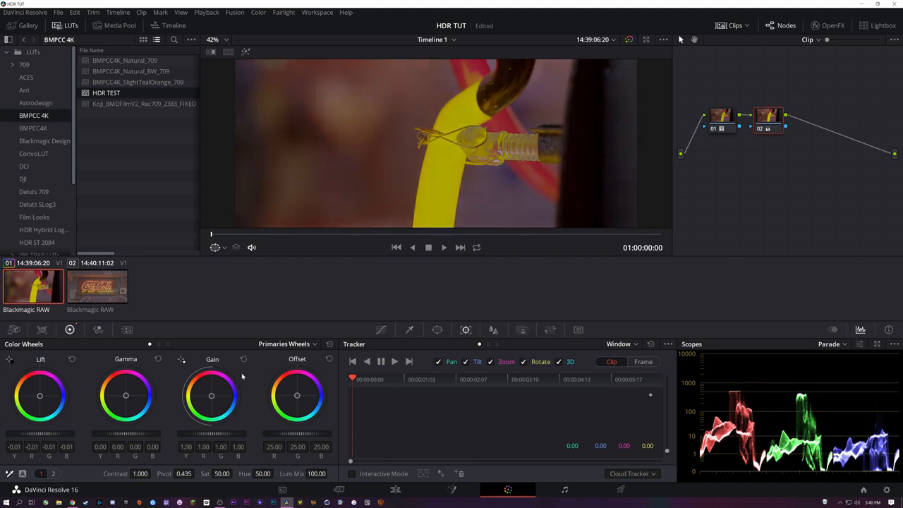
pyautogui.moveTo(209, 434); pyautogui.dragTo(212, 437)
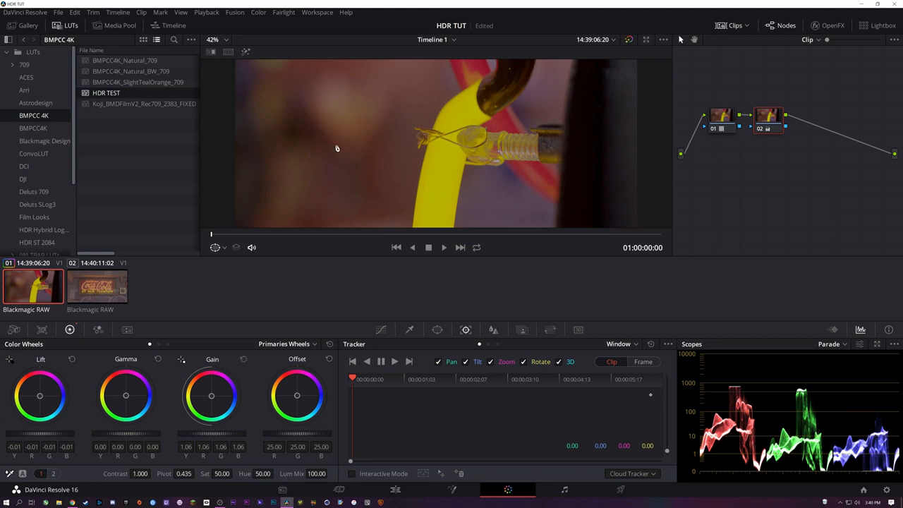
pyautogui.click(243, 359)
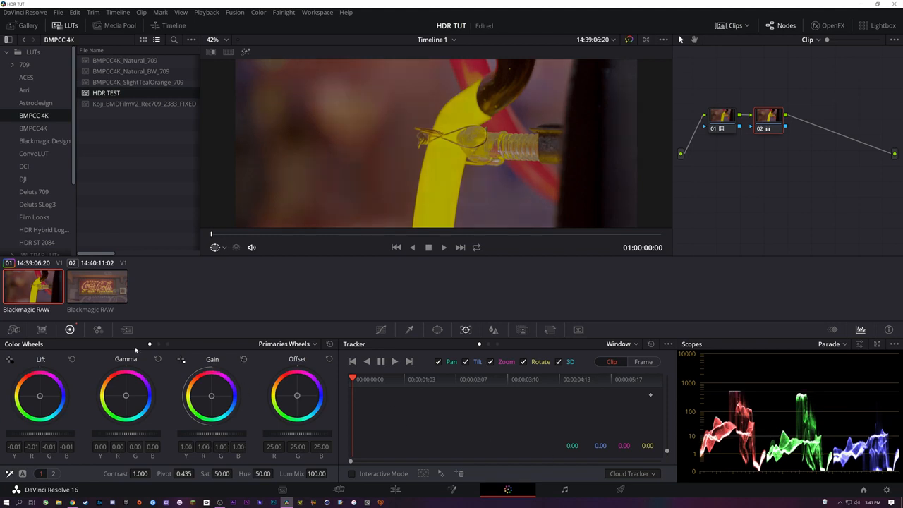
# Step: Switch to the Log wheels and raise Highlight to 0.23 on node 02
pyautogui.click(167, 343)
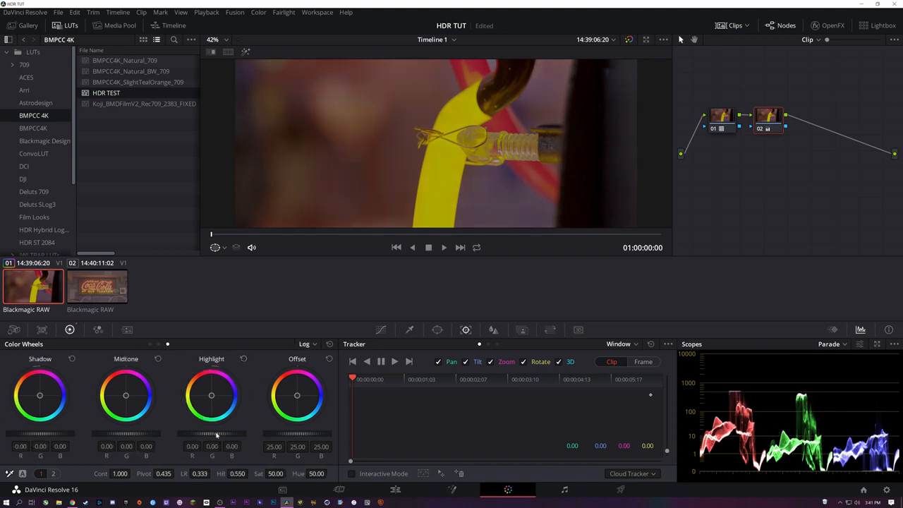
pyautogui.scroll(15, 216, 435)
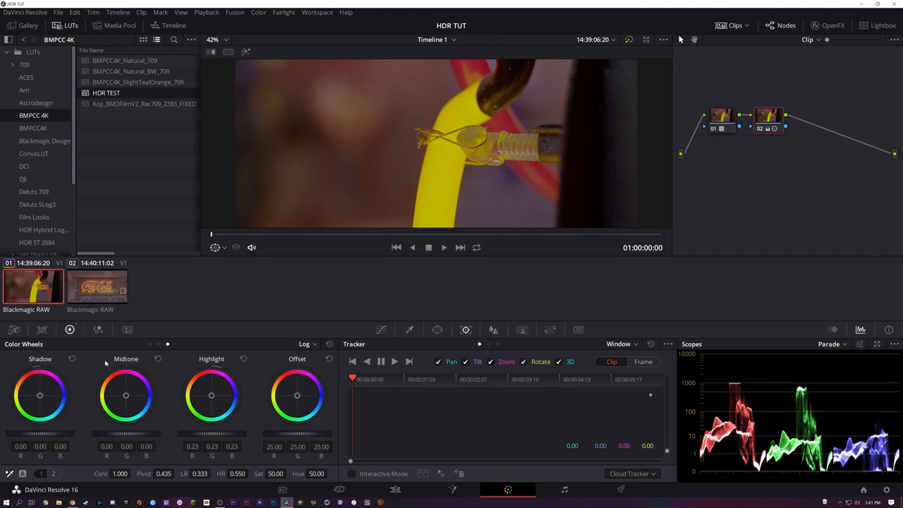
# Step: Set the first clip's Camera Raw decoding to Clip, enable Highlight Recovery and return to the color wheels
pyautogui.click(14, 329)
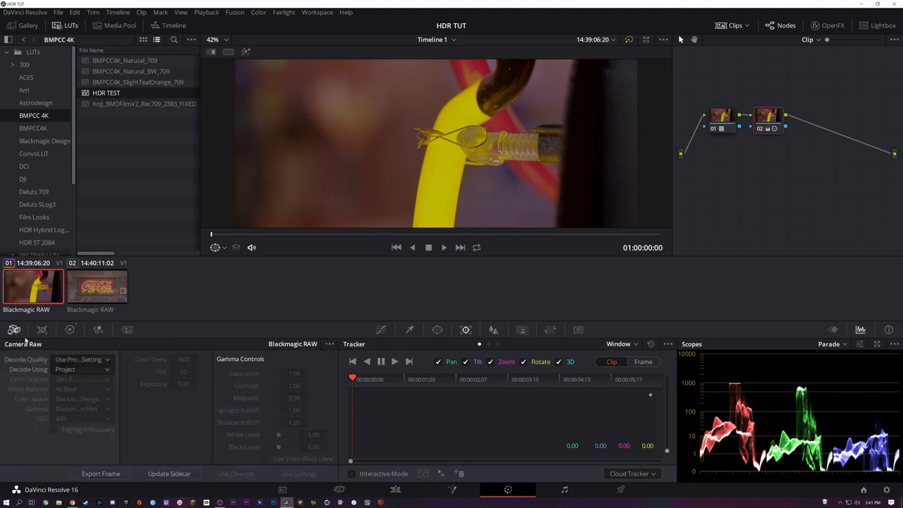
pyautogui.click(77, 370)
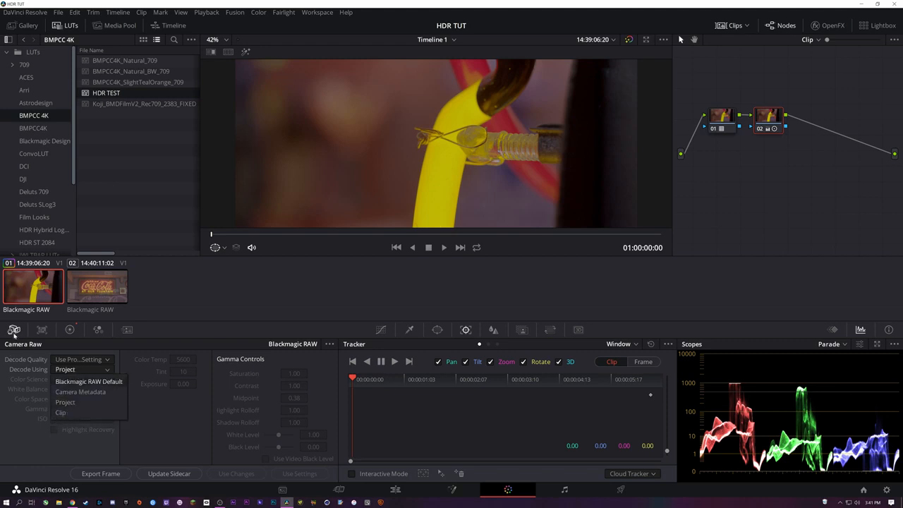
pyautogui.click(61, 413)
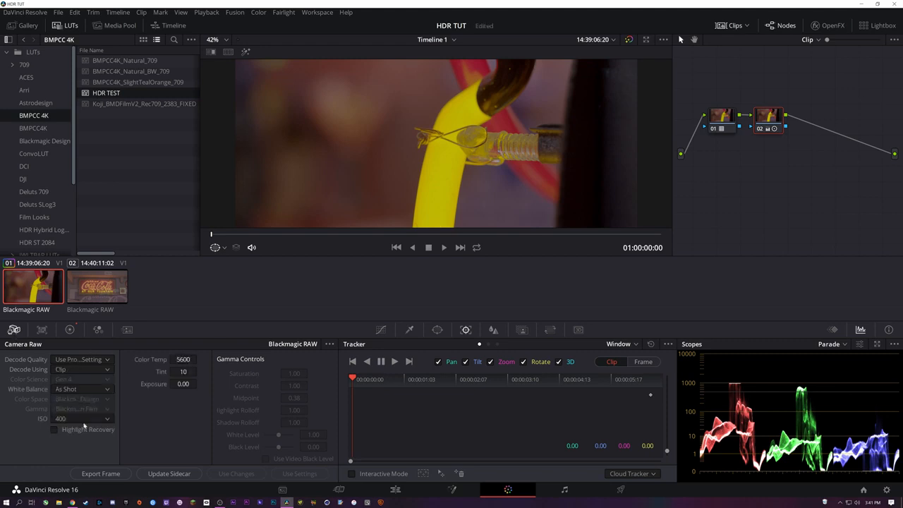
pyautogui.click(55, 430)
pyautogui.click(55, 430)
pyautogui.click(54, 429)
pyautogui.click(70, 329)
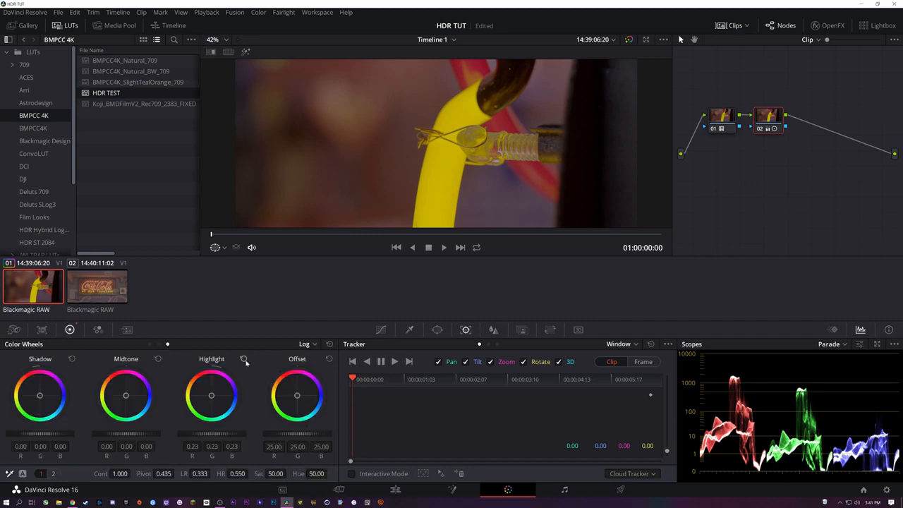
# Step: Reset the log Highlight, test different high range values and try Highlight at 0.23 on node 02
pyautogui.click(243, 359)
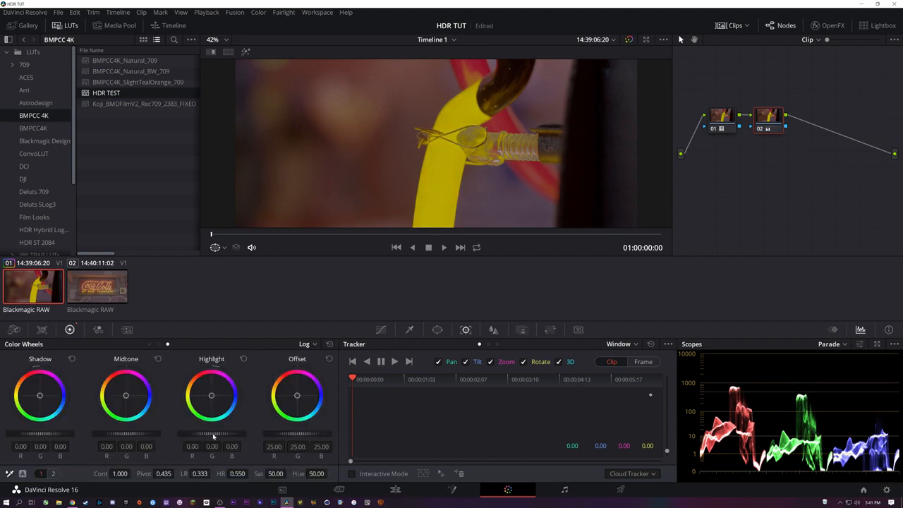
pyautogui.moveTo(213, 435); pyautogui.dragTo(213, 435)
pyautogui.moveTo(238, 473)
pyautogui.mouseDown()
pyautogui.moveTo(251, 473)
pyautogui.moveTo(211, 474)
pyautogui.moveTo(249, 474)
pyautogui.mouseUp()
pyautogui.doubleClick(248, 473)
pyautogui.moveTo(215, 433); pyautogui.dragTo(247, 475)
pyautogui.click(244, 359)
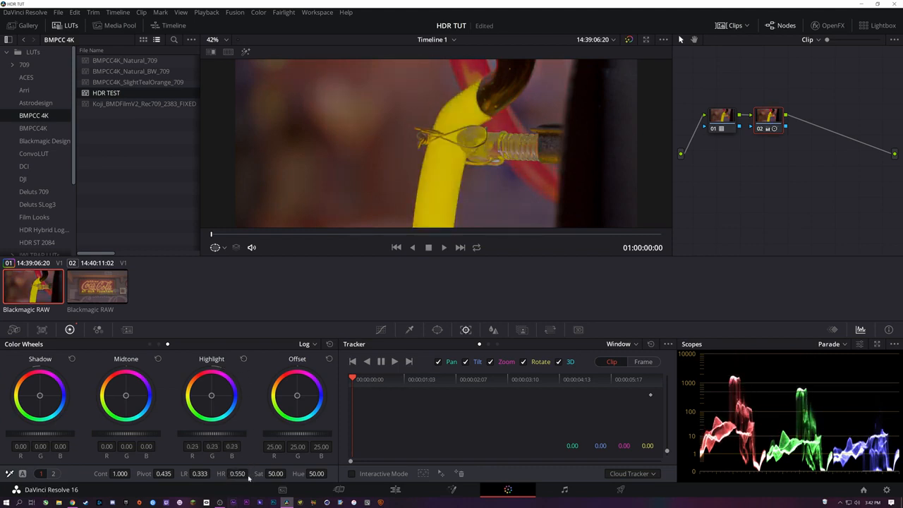
# Step: Reset the log Highlight on node 02 and set it to 0.06
pyautogui.moveTo(219, 435)
pyautogui.mouseDown()
pyautogui.moveTo(205, 435)
pyautogui.moveTo(215, 434)
pyautogui.mouseUp()
pyautogui.click(244, 358)
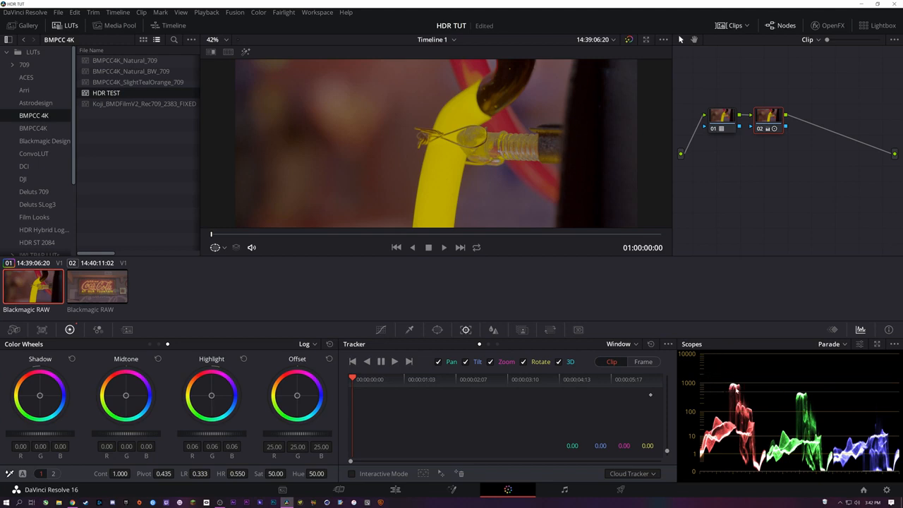
# Step: Try log Highlight at 0.36 on node 02, reset it, and raise it slightly until the red parade peaks near 1000 nits
pyautogui.moveTo(208, 433); pyautogui.dragTo(240, 432)
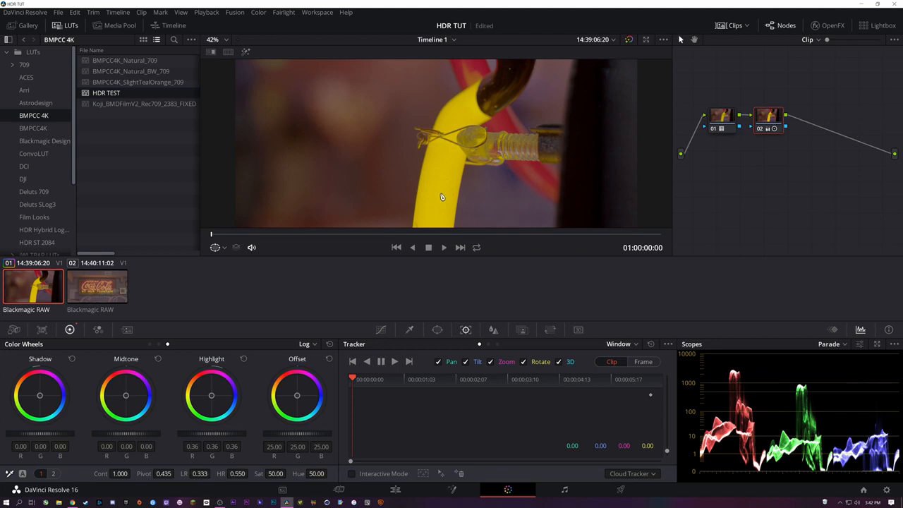
pyautogui.click(243, 358)
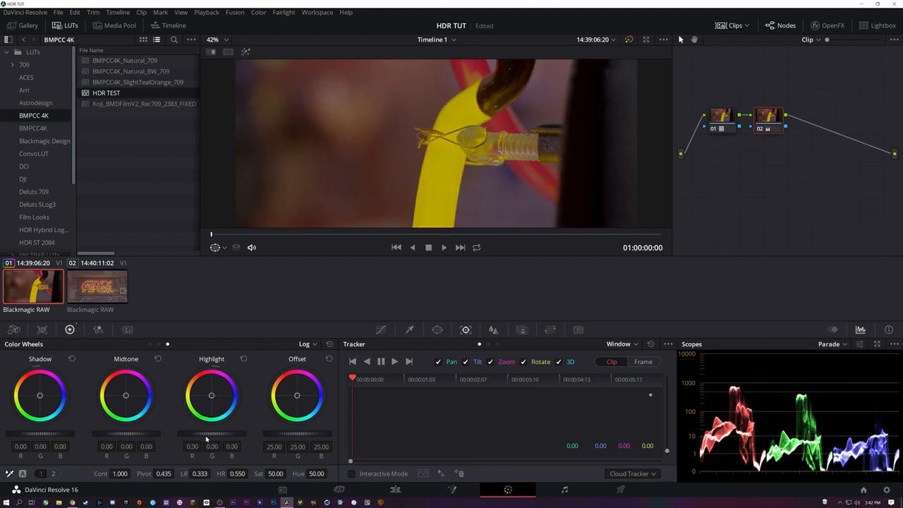
pyautogui.moveTo(206, 435); pyautogui.dragTo(217, 436)
pyautogui.hotkey('ctrl', 's')
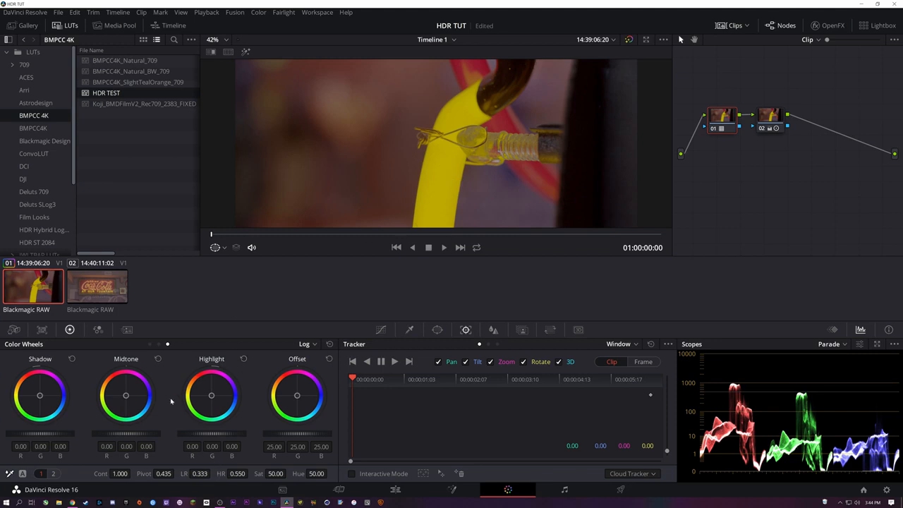
# Step: Switch to the Primaries wheels and add a serial node 03 directly after node 02
pyautogui.click(149, 344)
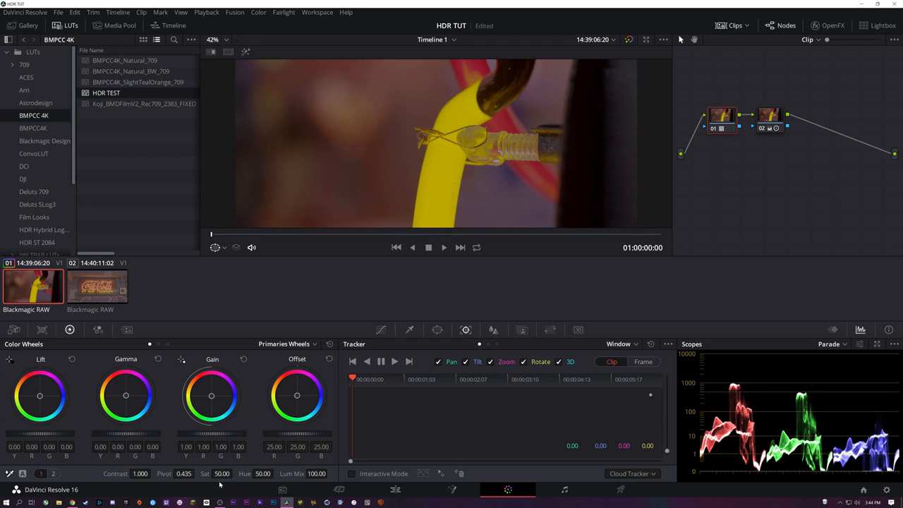
pyautogui.click(779, 122)
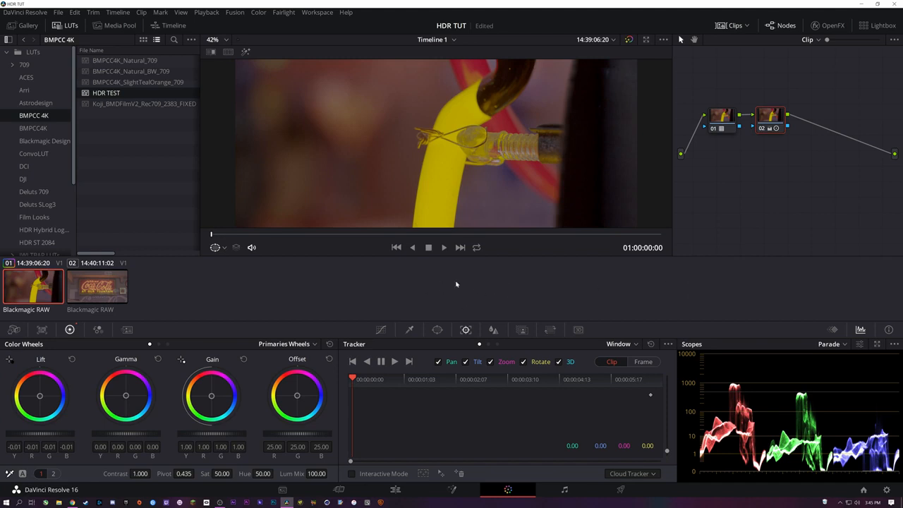
pyautogui.hotkey('ctrl', 's')
pyautogui.hotkey('alt', 's')
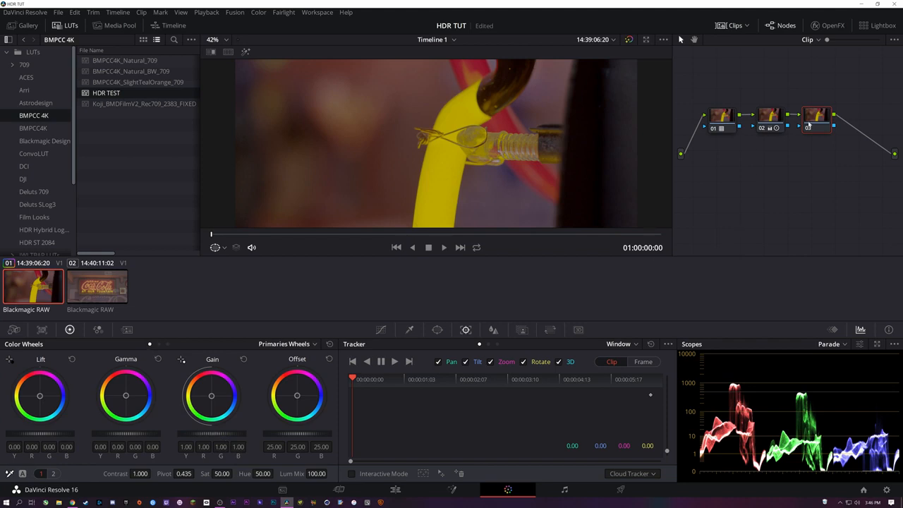
pyautogui.moveTo(808, 125); pyautogui.dragTo(829, 120)
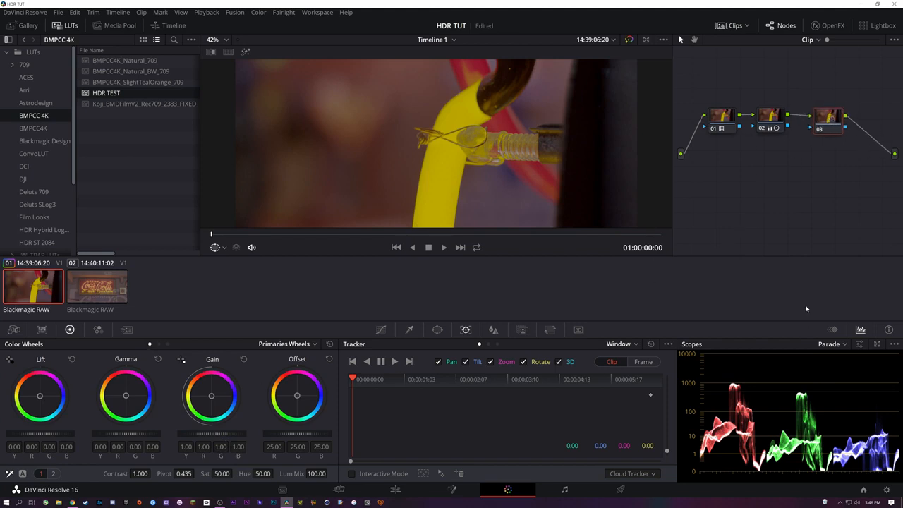
# Step: Lower the Gain to 0.90 on node 03 and review the parade scope's reference level settings
pyautogui.scroll(-9, 216, 434)
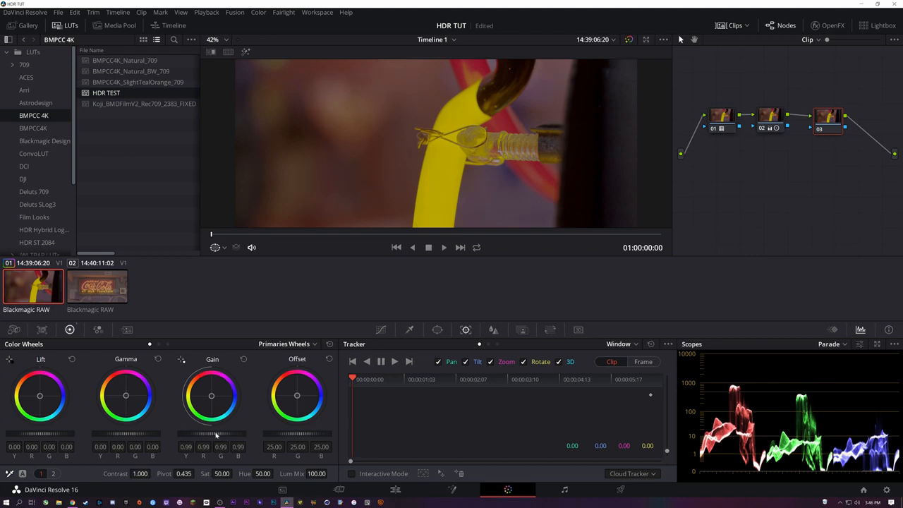
pyautogui.scroll(-1, 216, 434)
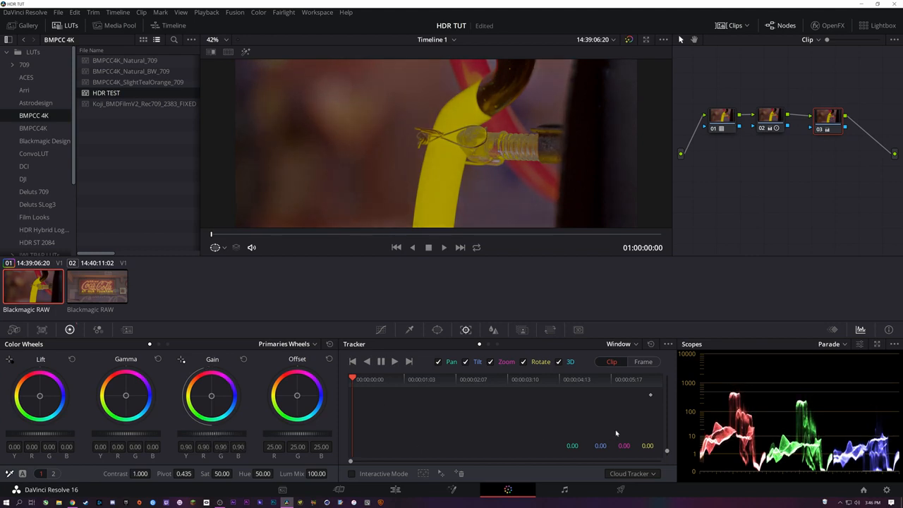
pyautogui.click(893, 344)
pyautogui.click(861, 344)
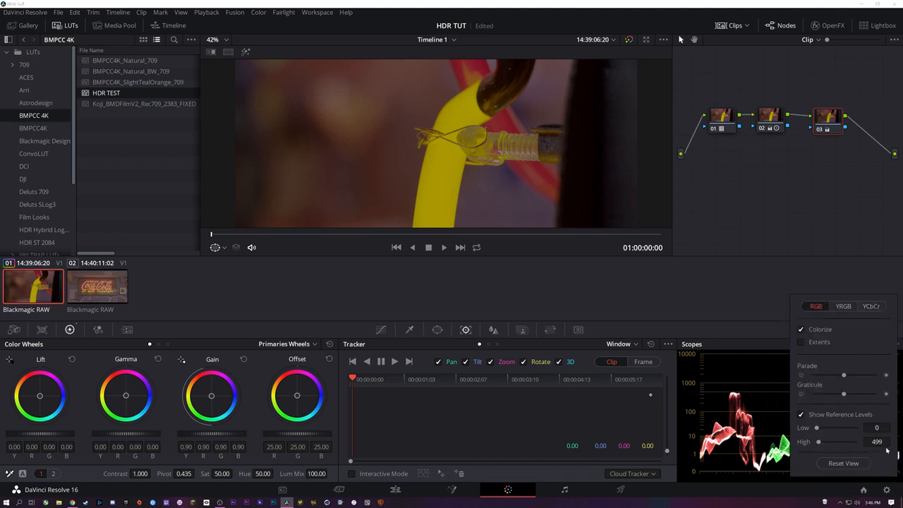
pyautogui.click(738, 402)
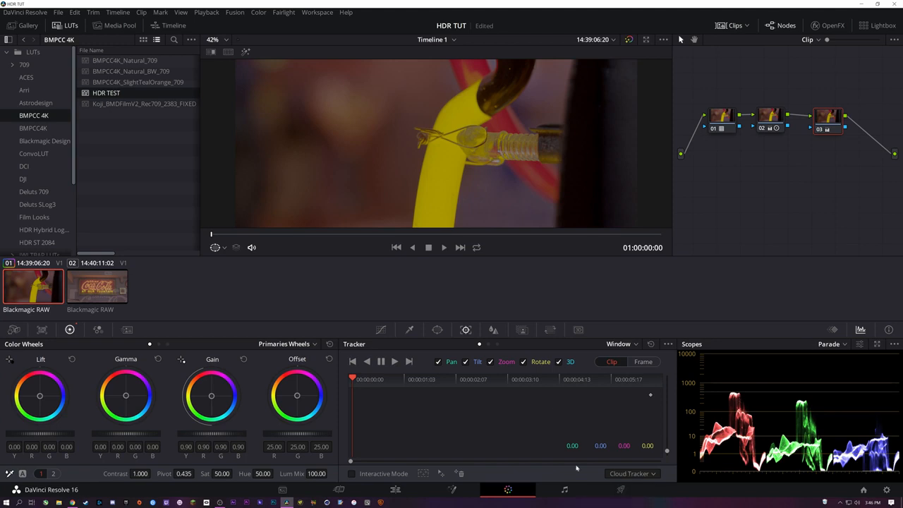
pyautogui.moveTo(834, 117); pyautogui.dragTo(856, 117)
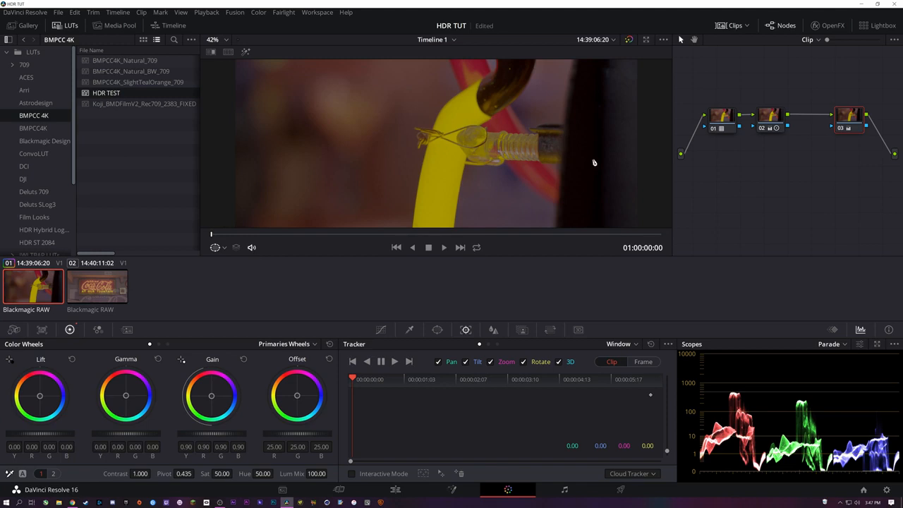
# Step: Try Saturation at 60.80 on node 02 of the yellow neon clip and undo it
pyautogui.moveTo(220, 236); pyautogui.dragTo(188, 234)
pyautogui.click(774, 126)
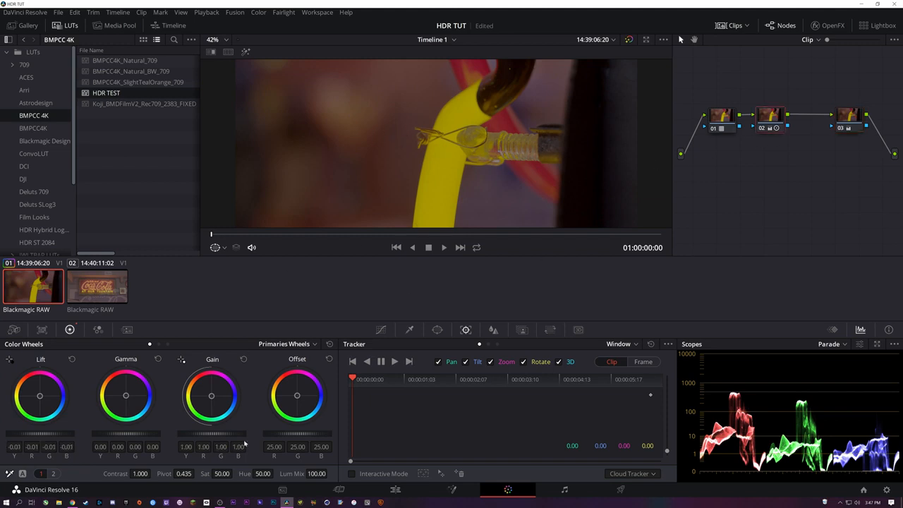
pyautogui.moveTo(221, 468)
pyautogui.mouseDown()
pyautogui.moveTo(204, 468)
pyautogui.moveTo(223, 469)
pyautogui.mouseUp()
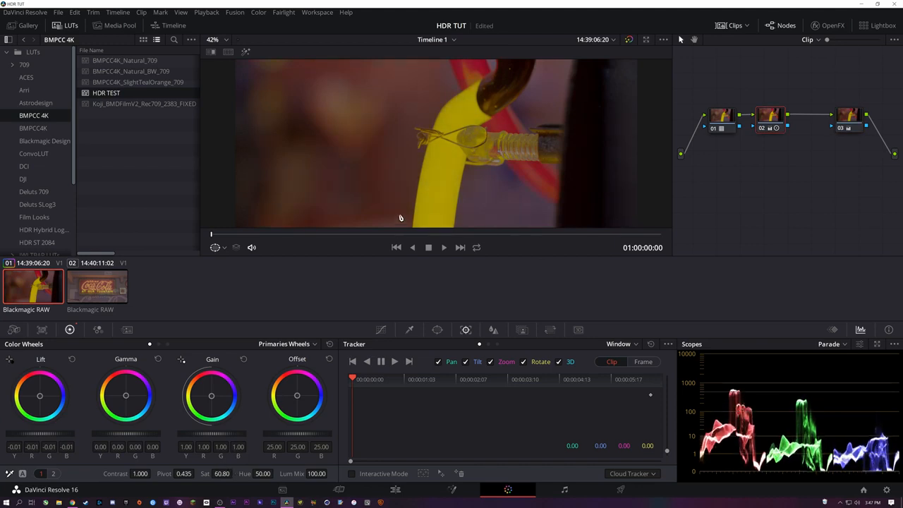
pyautogui.hotkey('ctrl', 'z')
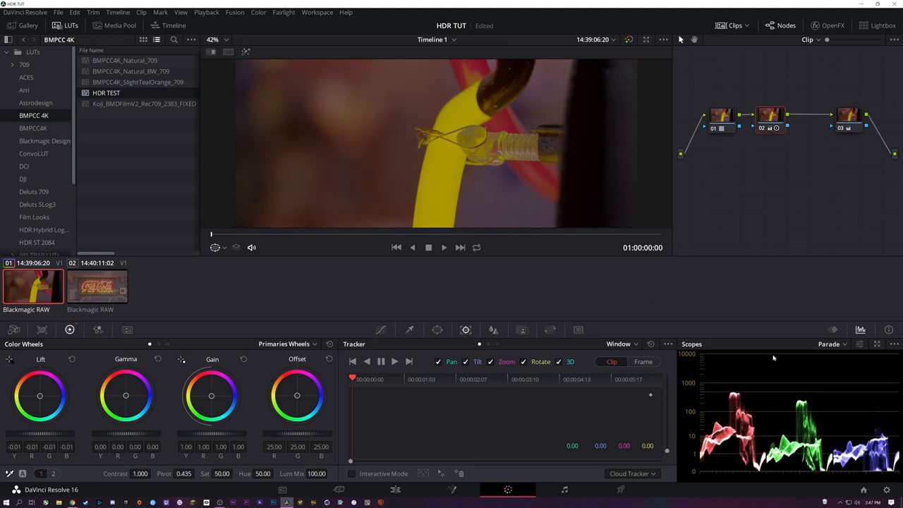
# Step: Examine the clip's color on the Vectorscope and return the scopes to Parade
pyautogui.click(827, 343)
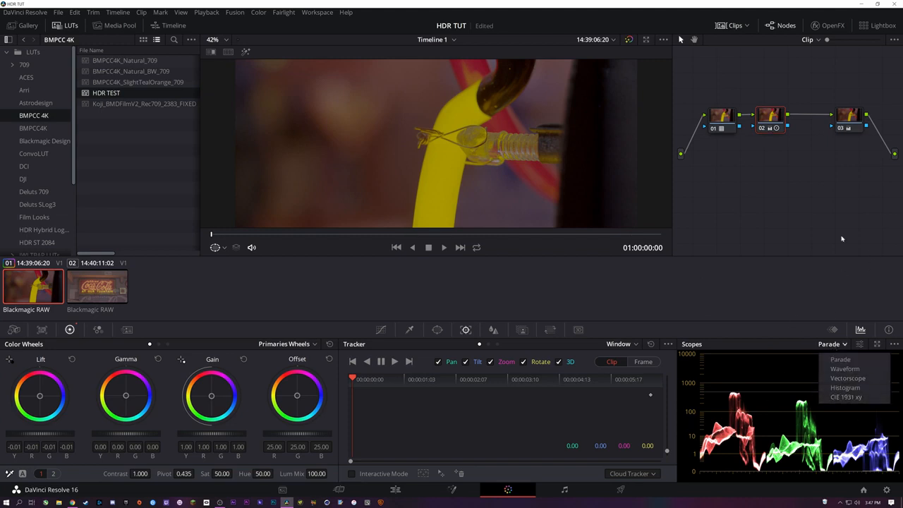
pyautogui.click(769, 432)
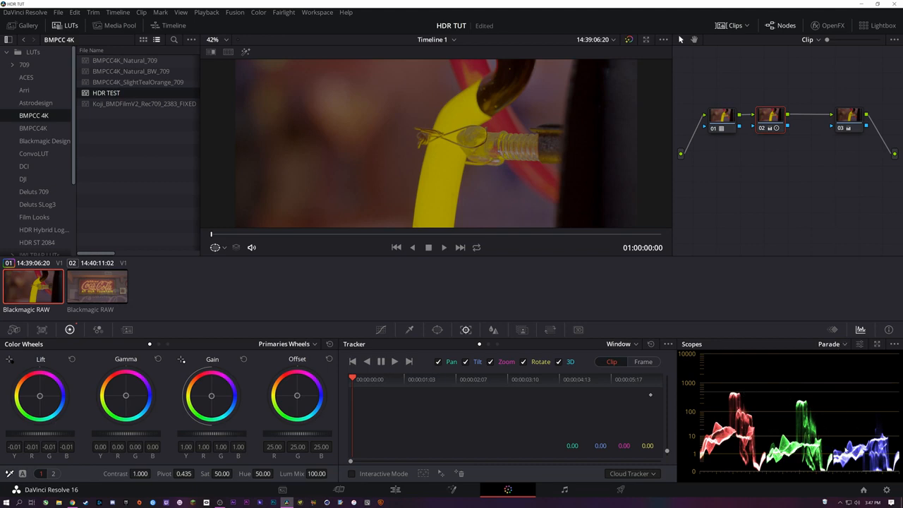
pyautogui.click(832, 344)
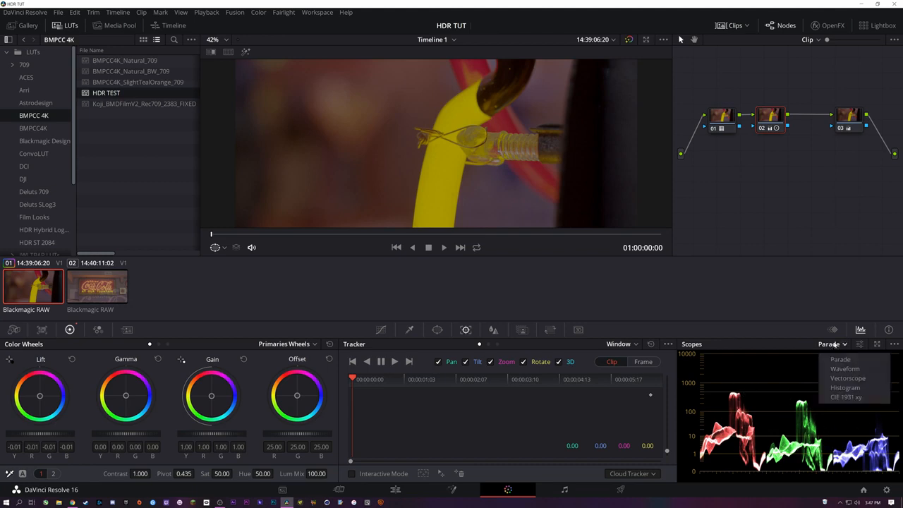
pyautogui.click(849, 379)
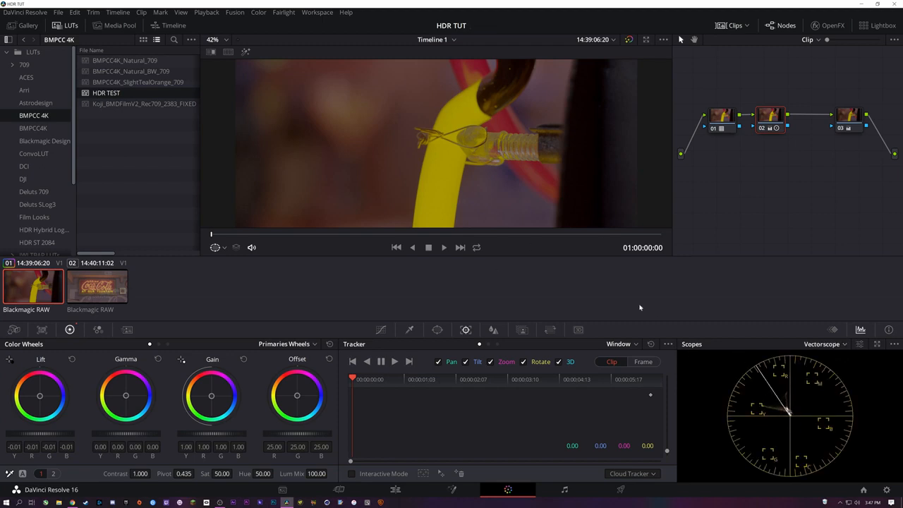
pyautogui.click(843, 343)
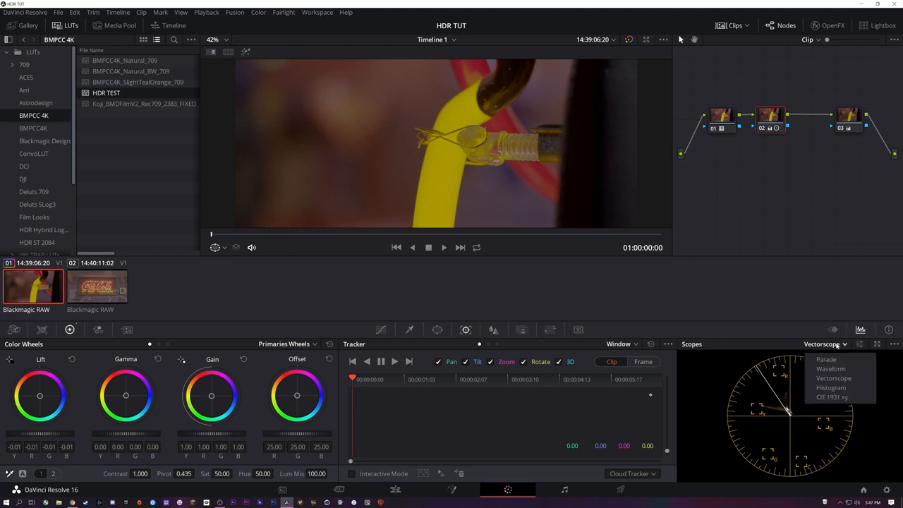
pyautogui.click(834, 359)
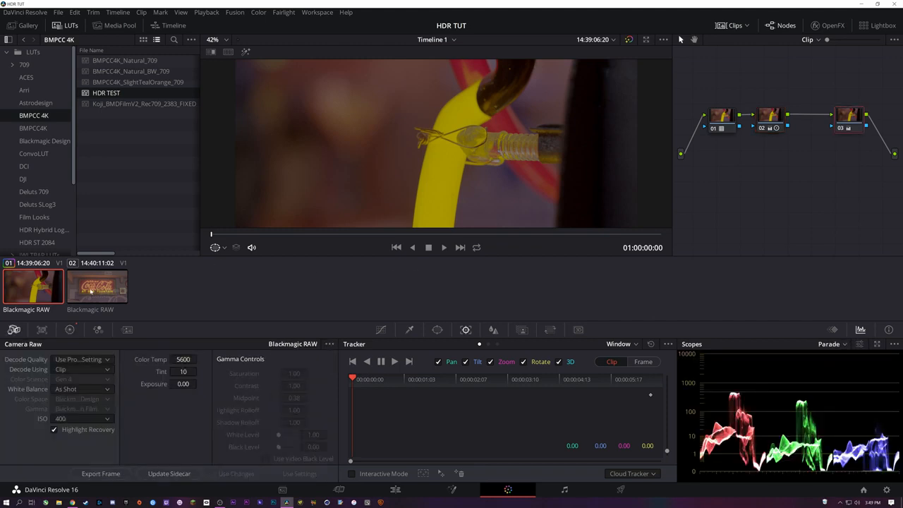
# Step: Apply the first clip's grade to the Coca-Cola clip and reset the grade on its node 03
pyautogui.click(91, 291)
pyautogui.rightClick(23, 287)
pyautogui.click(64, 163)
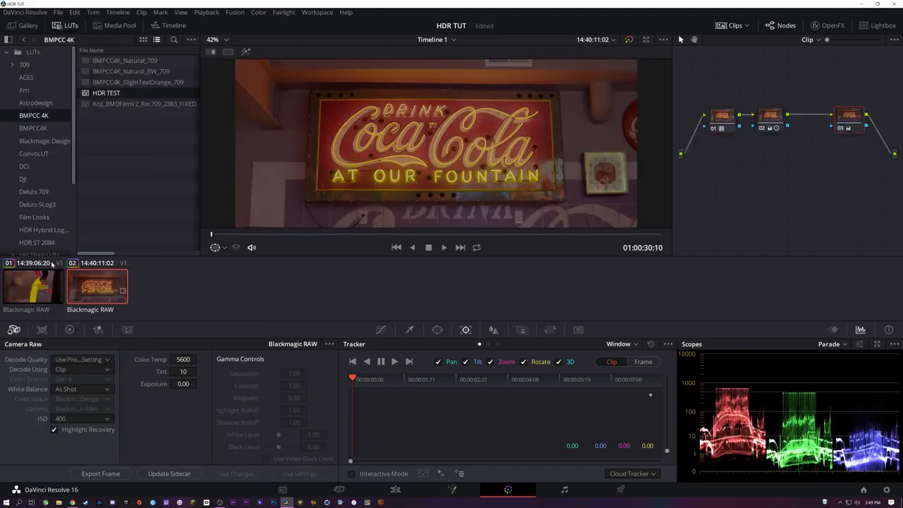
pyautogui.rightClick(844, 122)
pyautogui.click(844, 127)
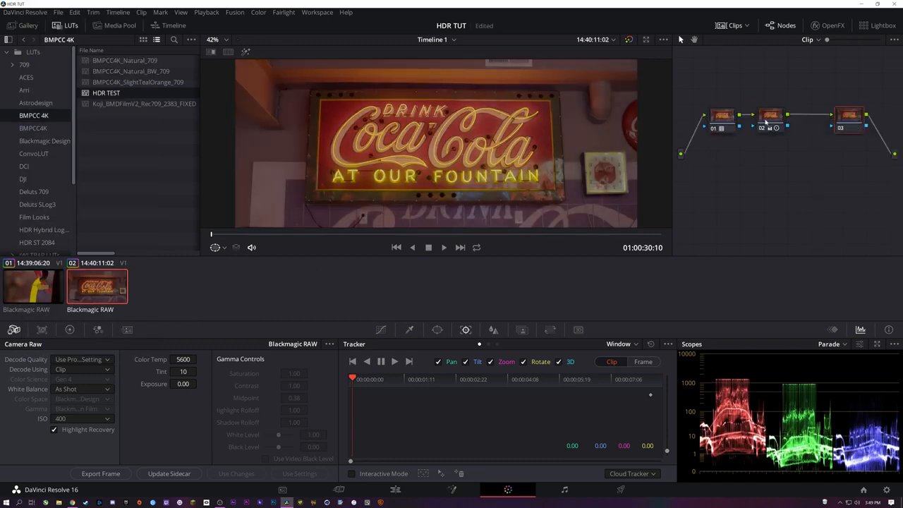
# Step: Compare the Coca-Cola image and its parade peaks with node 02 enabled and disabled
pyautogui.click(767, 121)
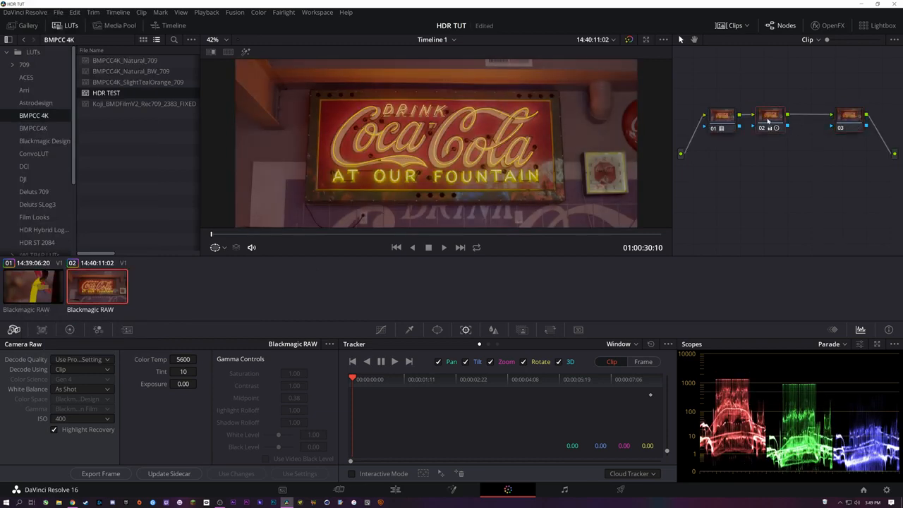
pyautogui.click(723, 121)
pyautogui.hotkey('ctrl', 'd')
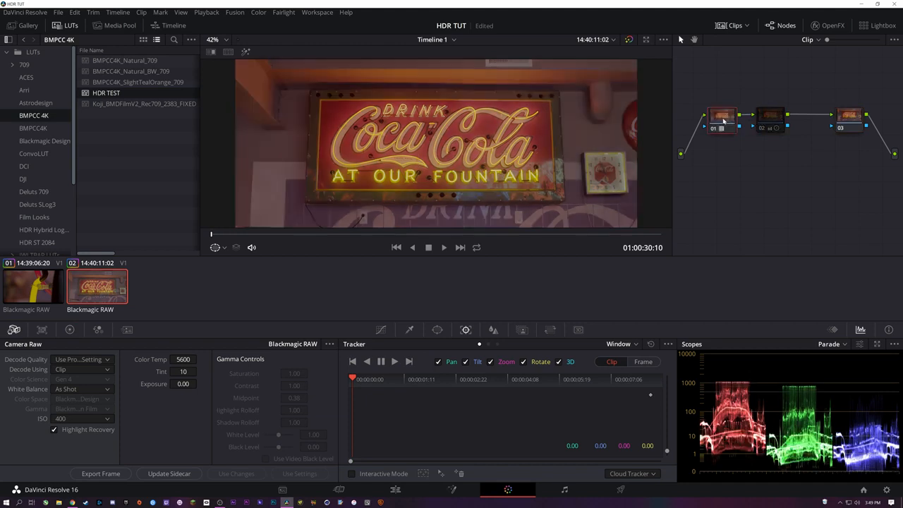
pyautogui.hotkey('ctrl', 'd')
pyautogui.hotkey('ctrl', 'd')
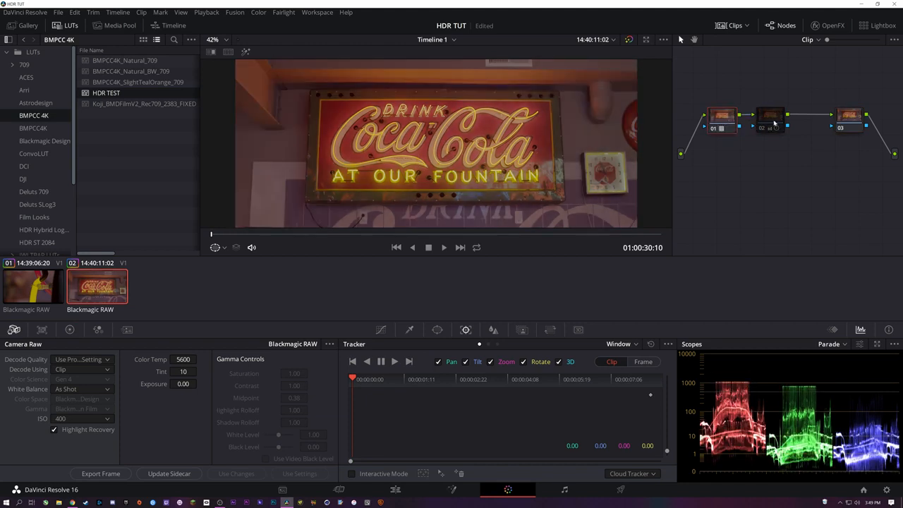
pyautogui.click(771, 120)
pyautogui.hotkey('ctrl', 'd')
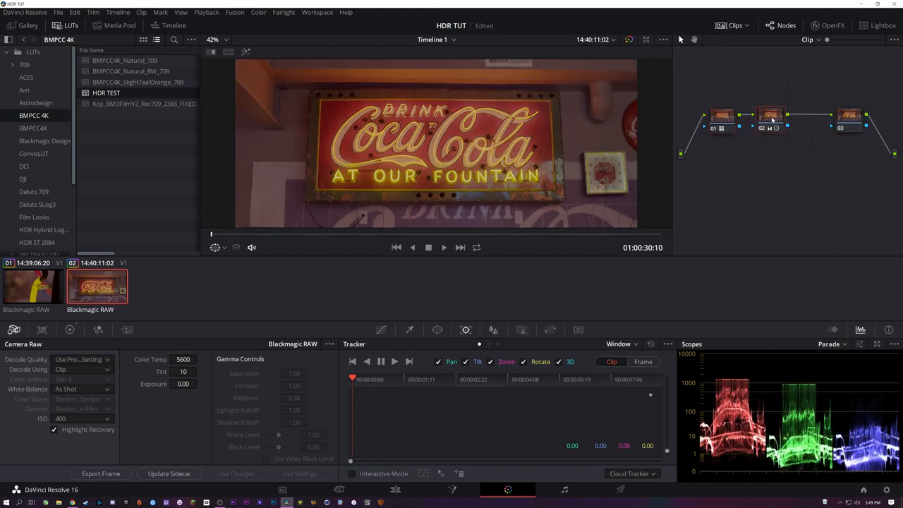
pyautogui.hotkey('ctrl', 'd')
pyautogui.click(731, 119)
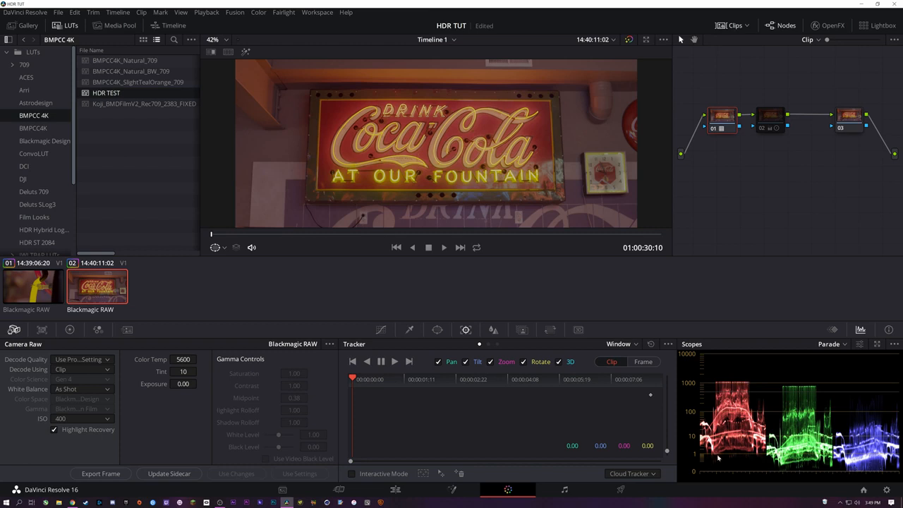
pyautogui.click(771, 120)
pyautogui.hotkey('ctrl', 'd')
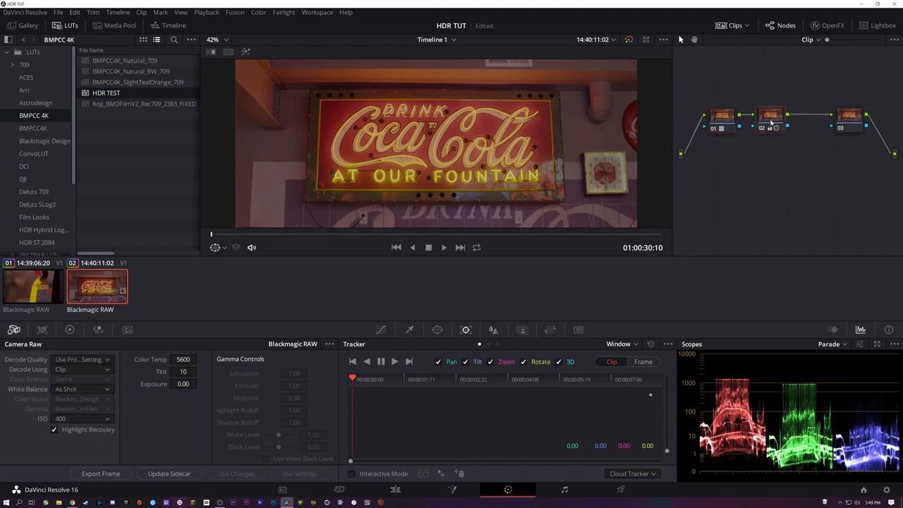
pyautogui.hotkey('ctrl', 'd')
pyautogui.hotkey('ctrl', 'd')
pyautogui.hotkey('ctrl', 'd')
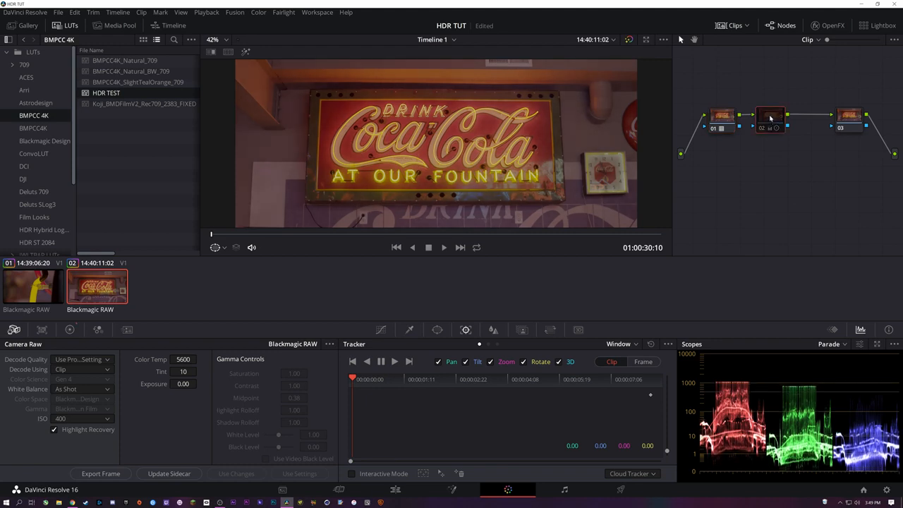
# Step: Reset the grade on node 02 of the Coca-Cola clip and bring up the color wheels
pyautogui.rightClick(768, 115)
pyautogui.click(781, 123)
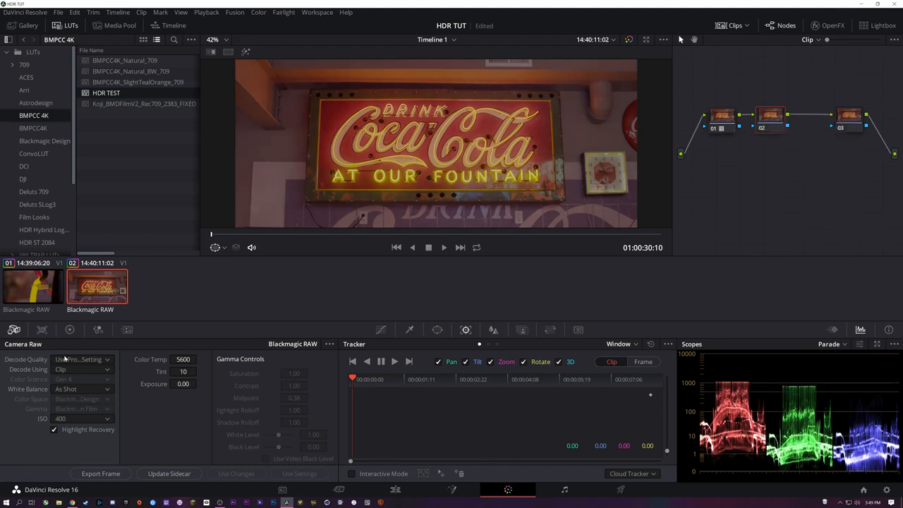
pyautogui.click(70, 330)
pyautogui.click(70, 330)
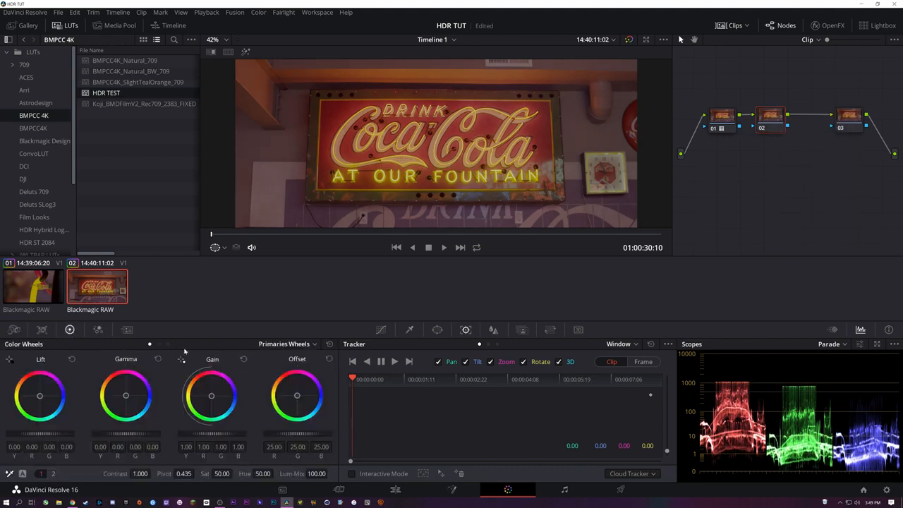
# Step: Switch to the Log wheels, adjust the Highlight on node 02 and select node 03
pyautogui.click(168, 345)
pyautogui.click(167, 345)
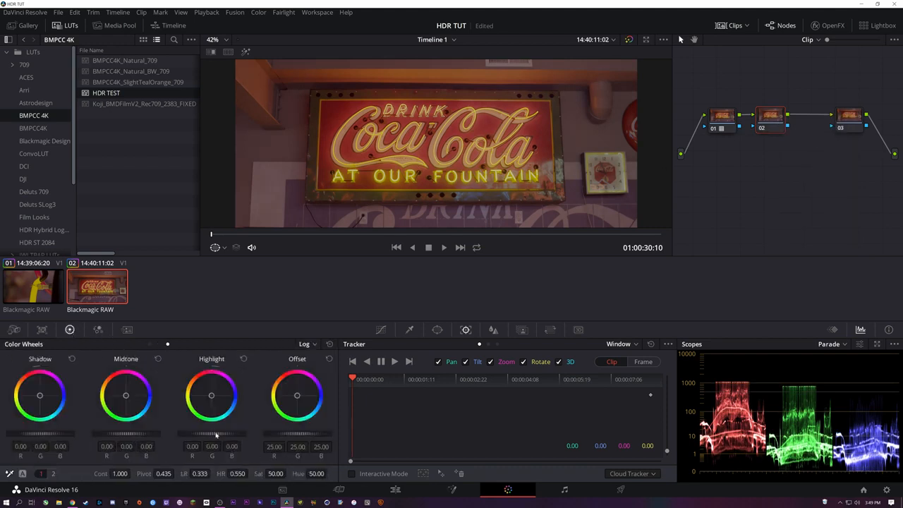
pyautogui.moveTo(215, 432); pyautogui.dragTo(216, 435)
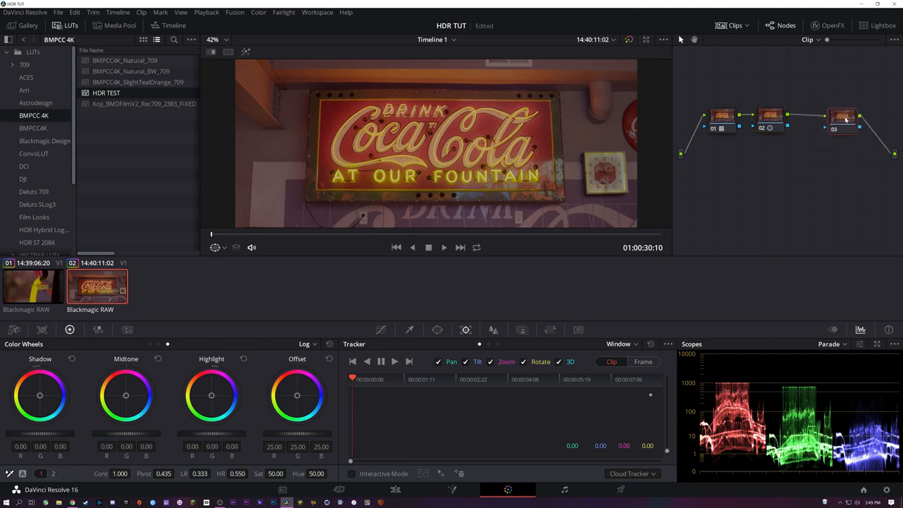
pyautogui.moveTo(851, 120); pyautogui.dragTo(848, 119)
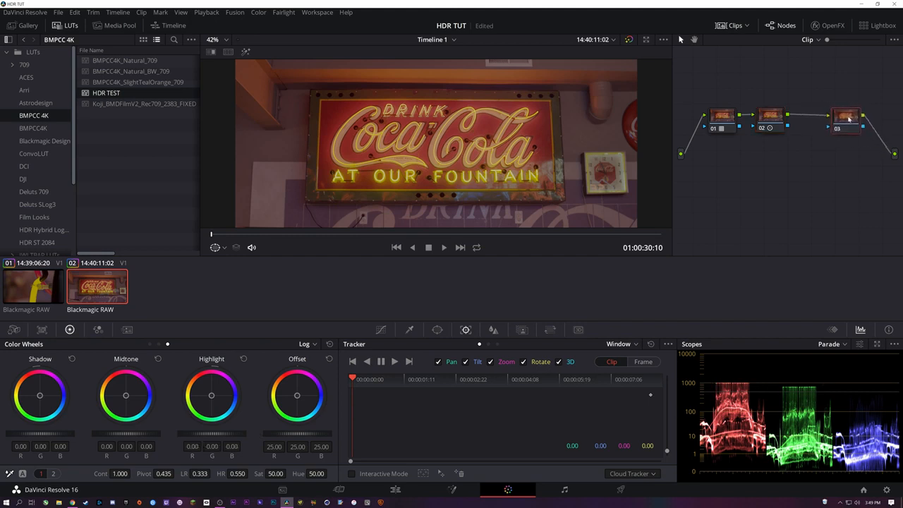
# Step: Switch to the Primaries wheels and lower the Gain on node 03 of the Coca-Cola clip to 0.90
pyautogui.click(150, 344)
pyautogui.moveTo(219, 434); pyautogui.dragTo(205, 434)
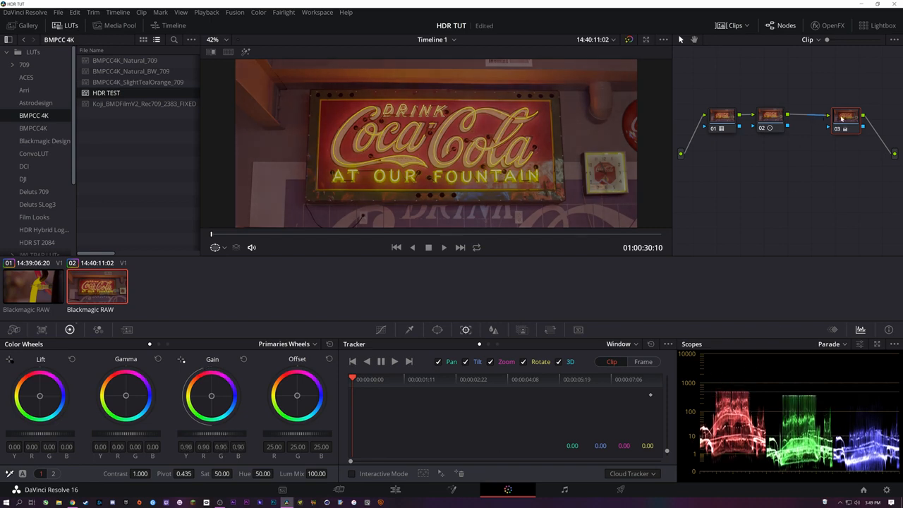
pyautogui.moveTo(842, 118); pyautogui.dragTo(835, 117)
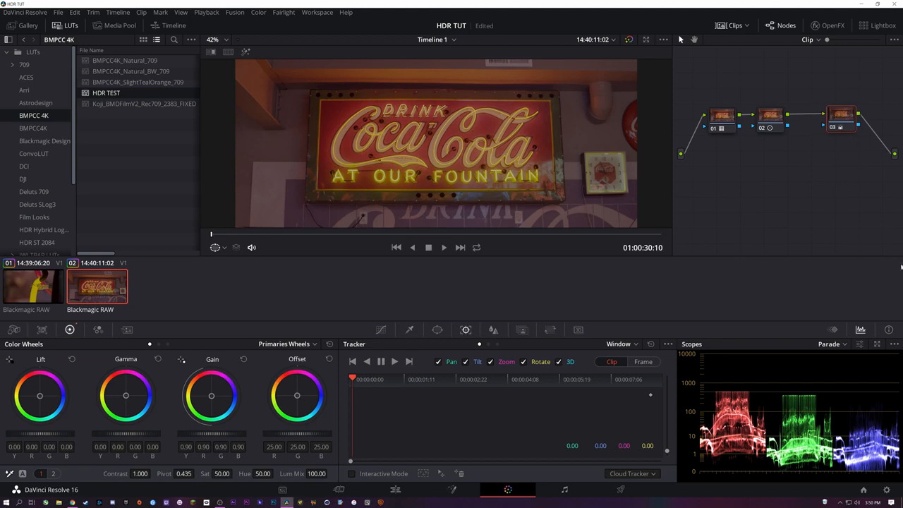
pyautogui.moveTo(840, 119); pyautogui.dragTo(846, 113)
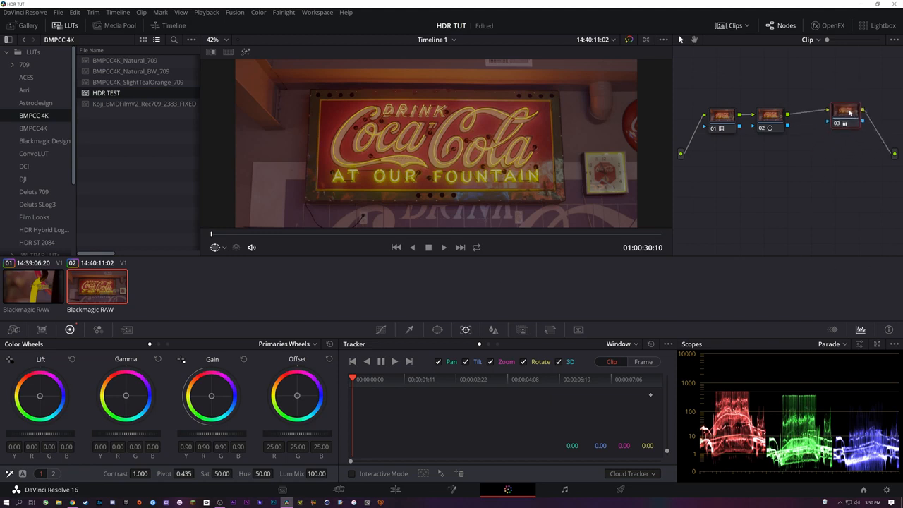
# Step: Look at the timeline-level node graph and return to the clip-level node graph
pyautogui.click(816, 40)
pyautogui.click(818, 63)
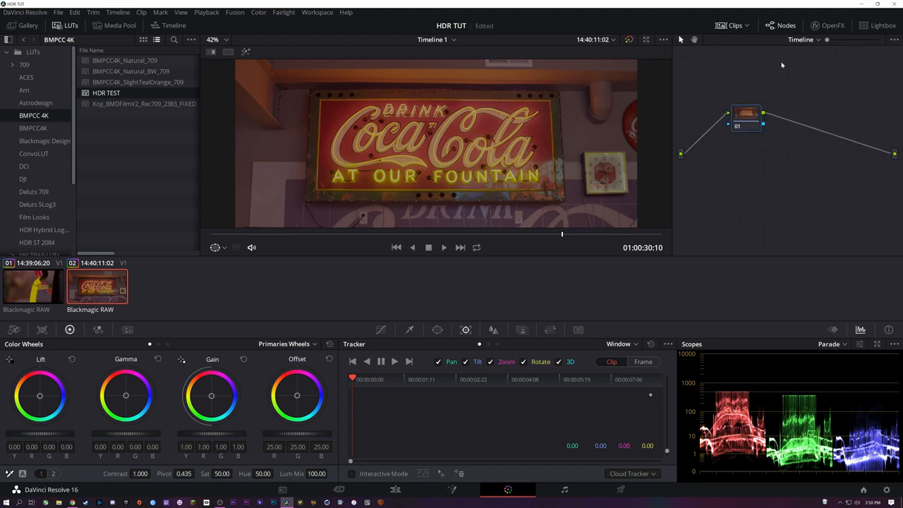
pyautogui.click(800, 39)
pyautogui.click(805, 54)
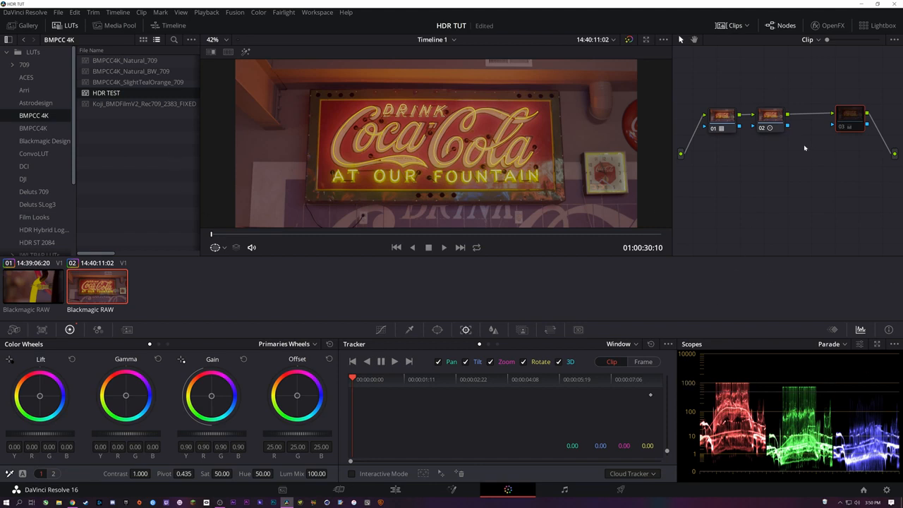
pyautogui.click(811, 39)
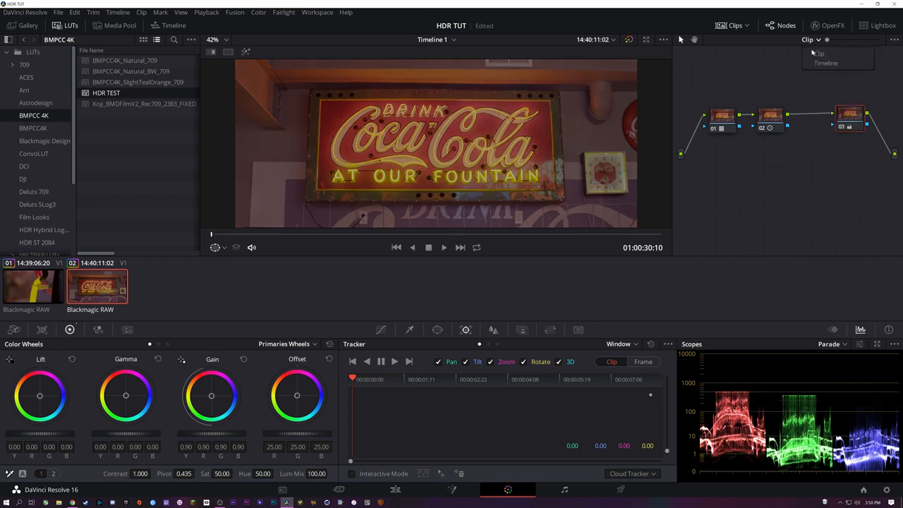
pyautogui.click(812, 53)
pyautogui.click(811, 40)
pyautogui.click(817, 54)
# Step: Compare the Coca-Cola image and its parade peaks with node 03 disabled and enabled
pyautogui.moveTo(856, 120); pyautogui.dragTo(857, 122)
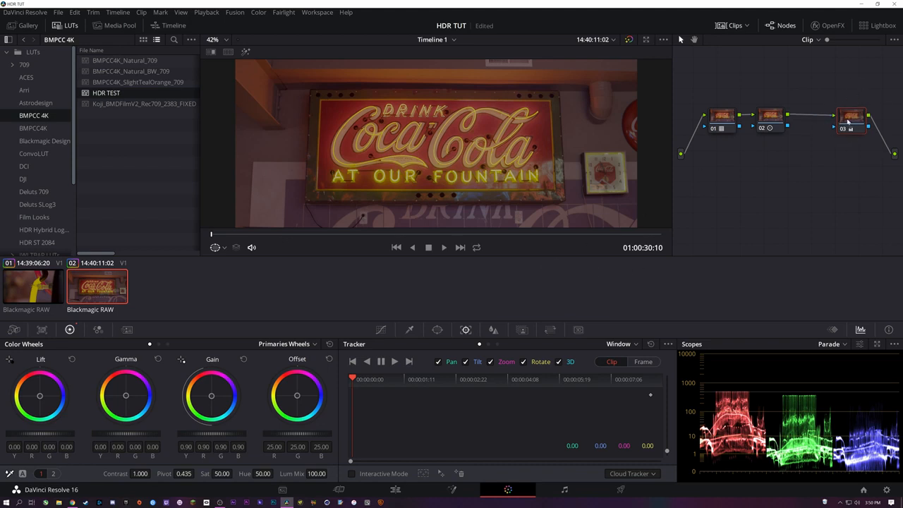
pyautogui.hotkey('ctrl', 'd')
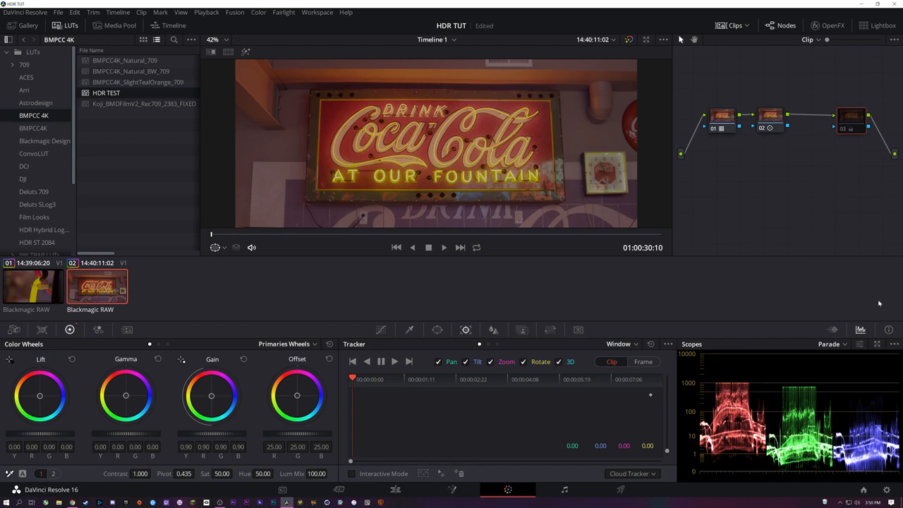
pyautogui.hotkey('ctrl', 'd')
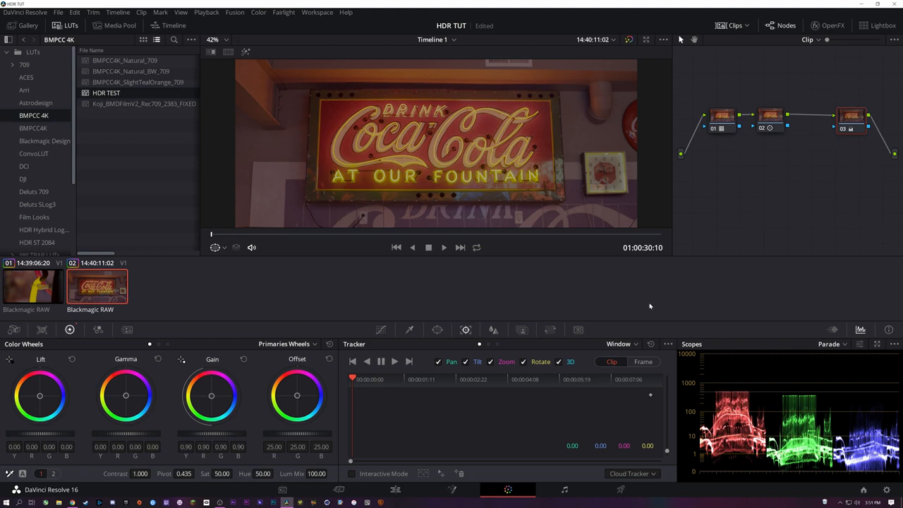
# Step: Save the project and go from the first clip to the Deliver page
pyautogui.hotkey('ctrl', 's')
pyautogui.press('Up')
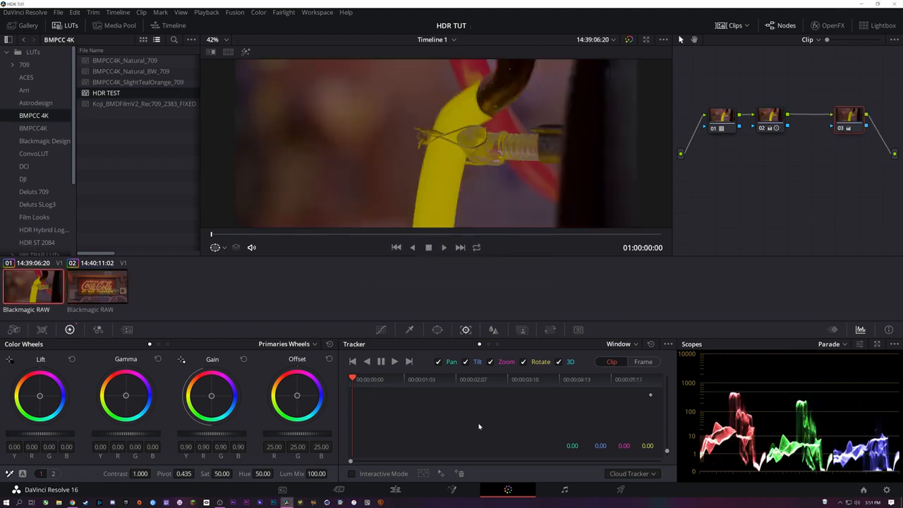
pyautogui.click(621, 490)
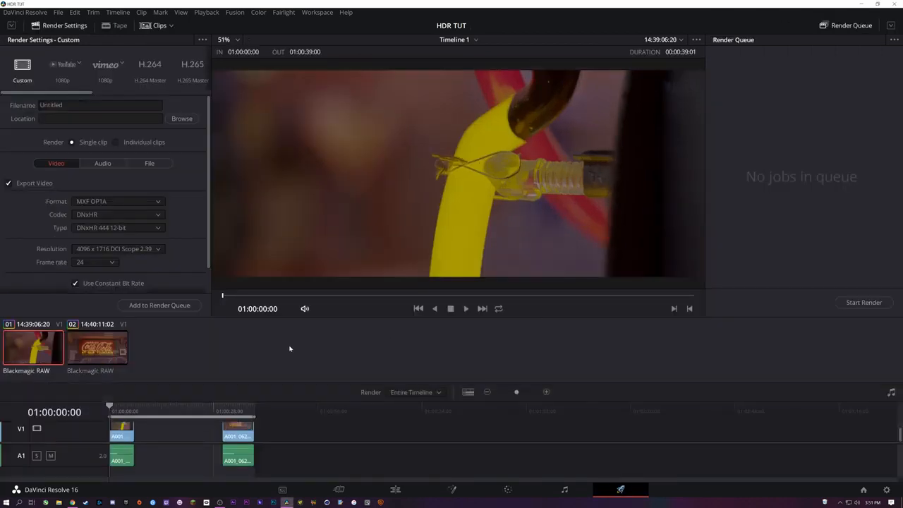
# Step: Set the render format to QuickTime and the codec to DNxHR
pyautogui.click(103, 203)
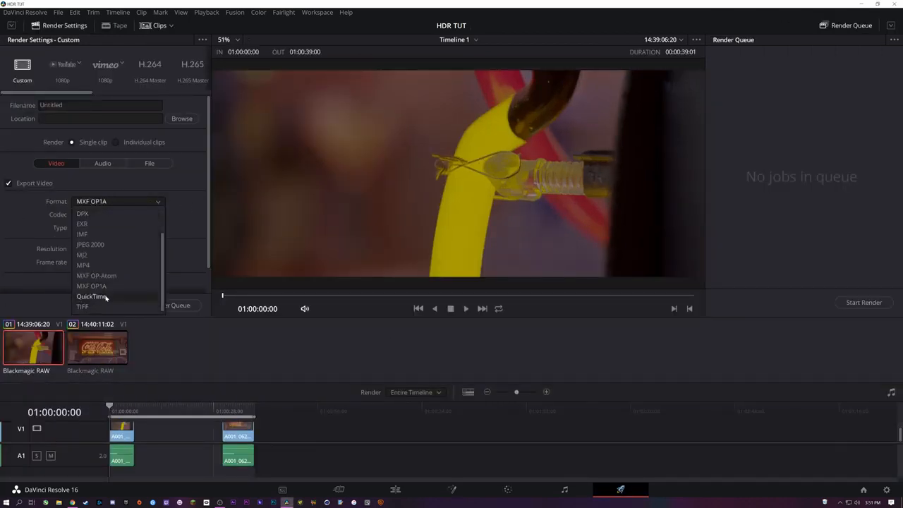
pyautogui.click(105, 297)
pyautogui.click(116, 215)
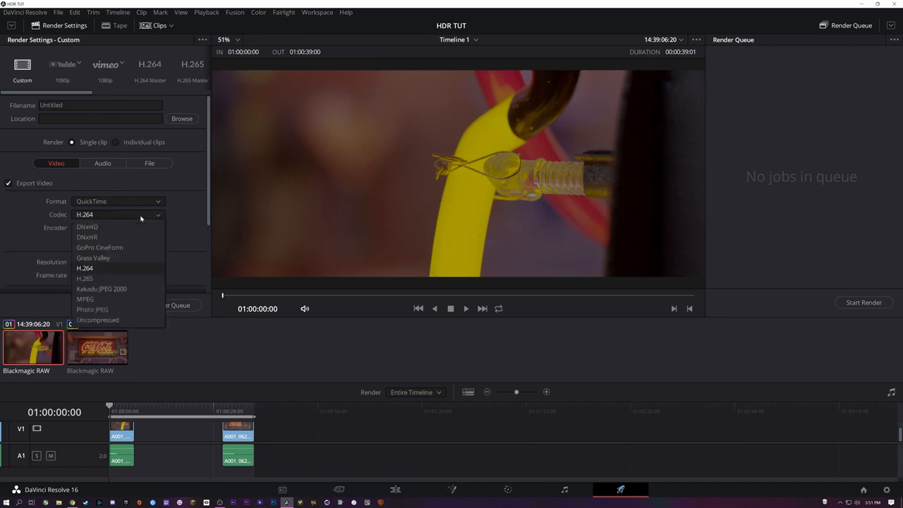
pyautogui.click(114, 237)
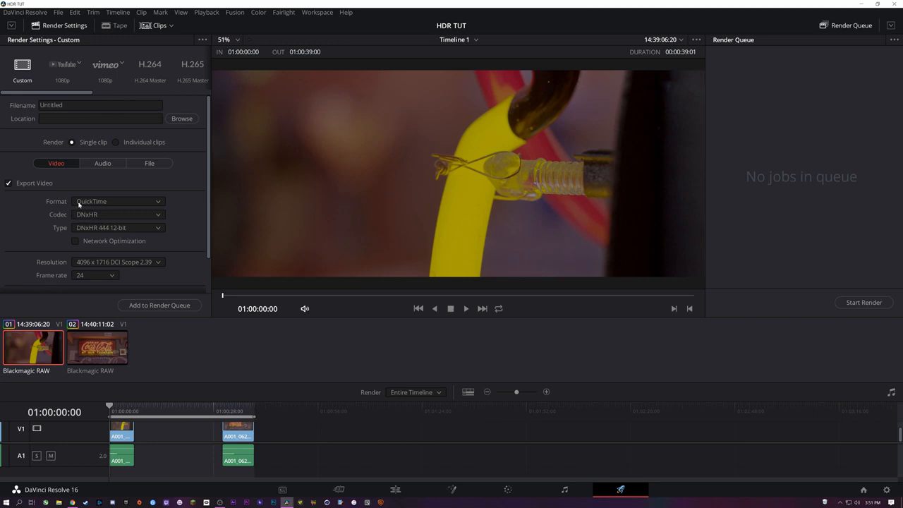
# Step: Set the DNxHR encoding type to DNxHR HQX 10-bit, keeping the QuickTime format
pyautogui.click(136, 228)
pyautogui.click(144, 216)
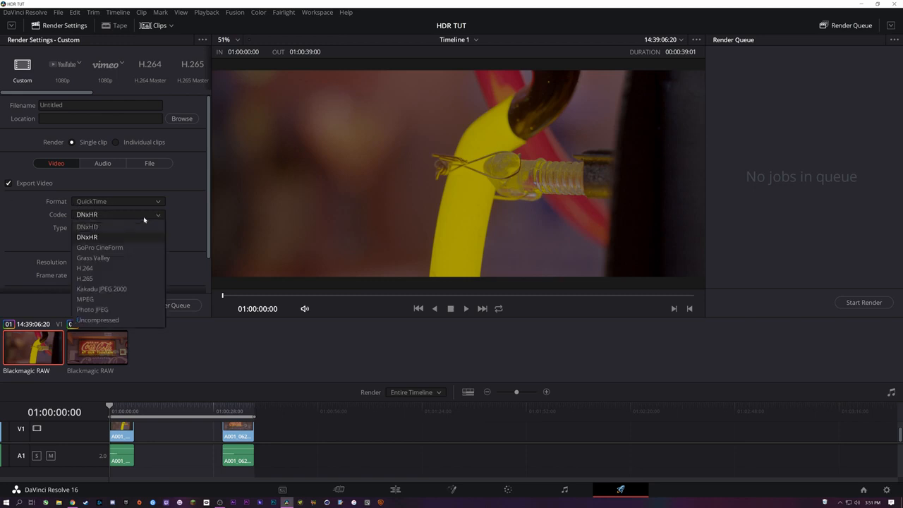
pyautogui.click(172, 217)
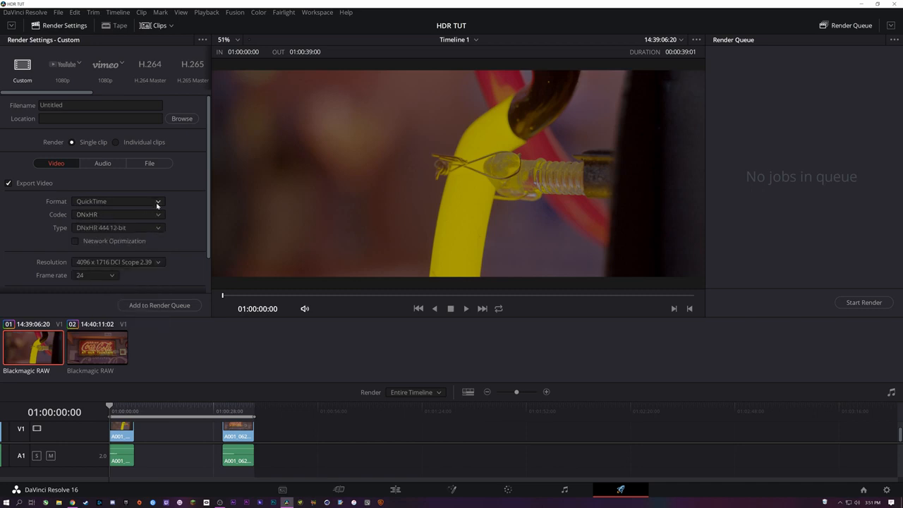
pyautogui.click(155, 204)
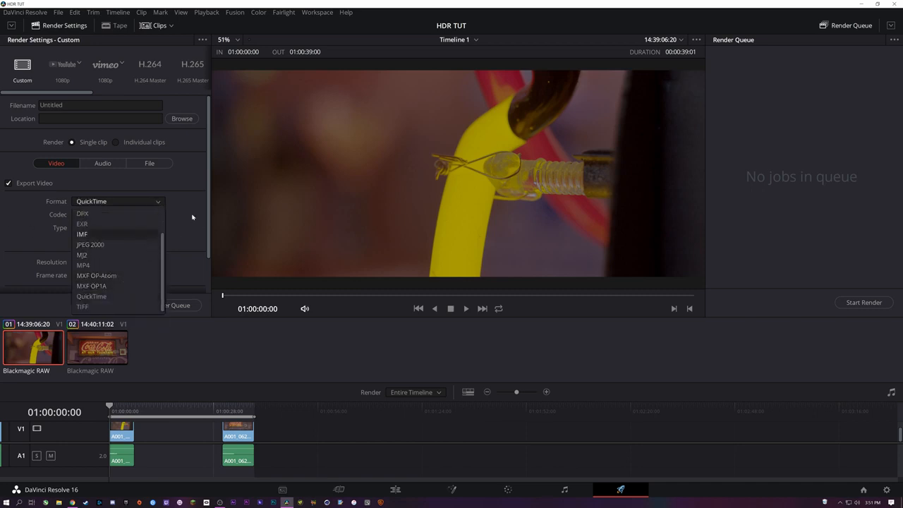
pyautogui.click(107, 203)
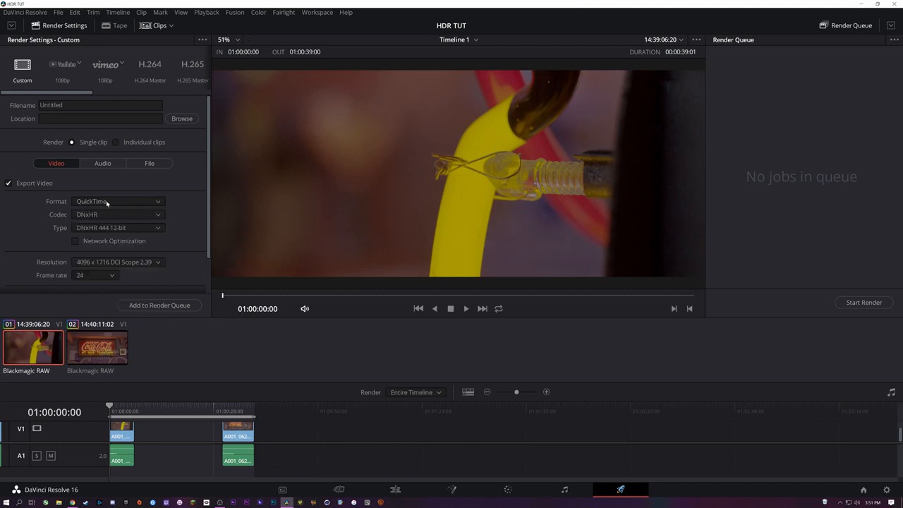
pyautogui.click(150, 228)
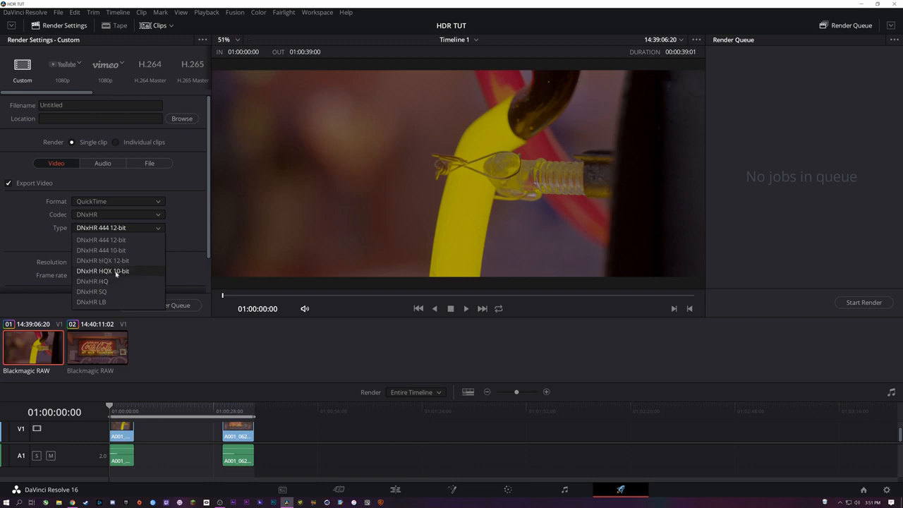
pyautogui.click(122, 273)
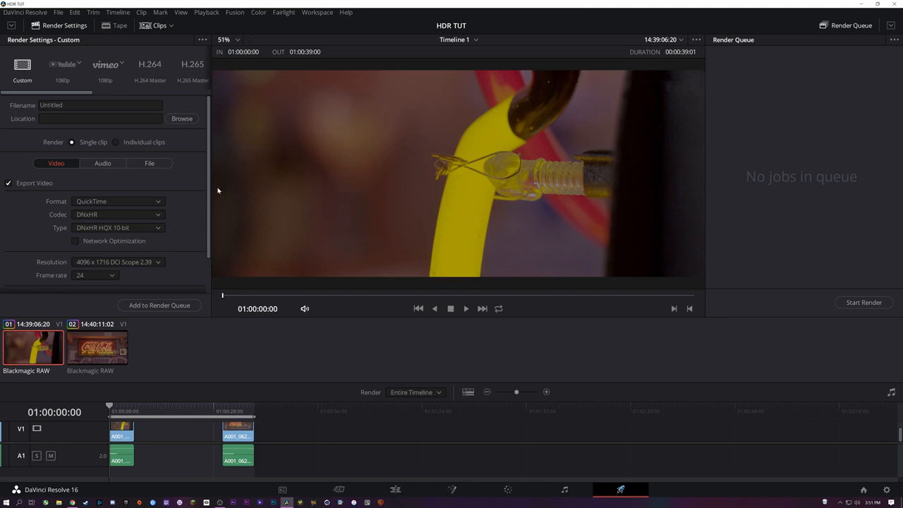
# Step: Review the other DNxHR types and the remaining video, audio and file export settings
pyautogui.click(156, 228)
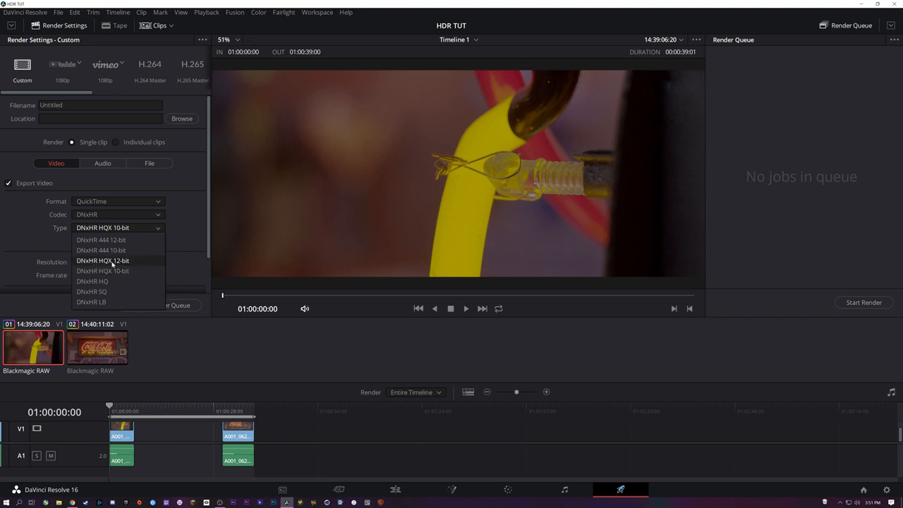
pyautogui.click(188, 212)
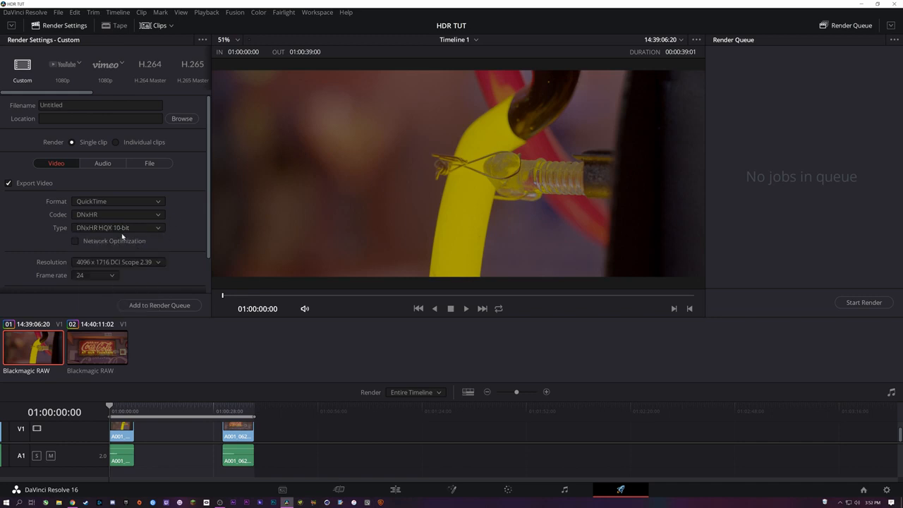
pyautogui.scroll(-2, 180, 225)
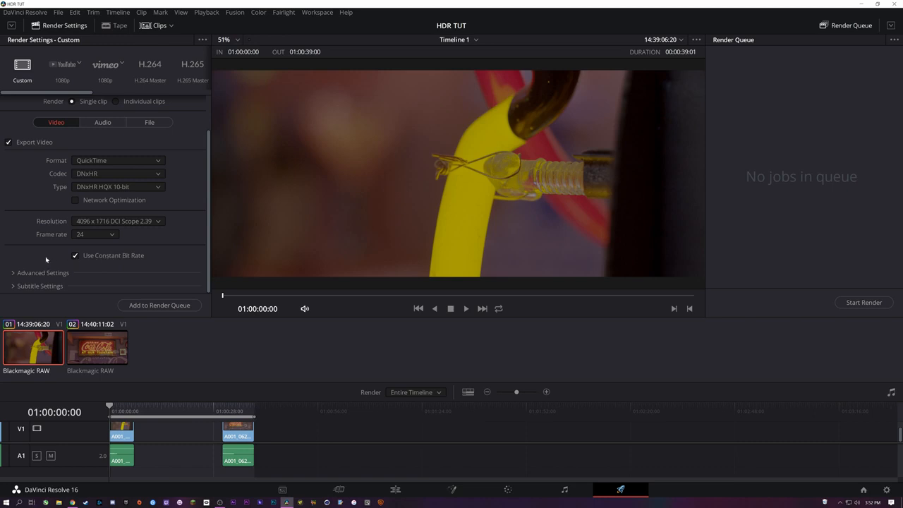
pyautogui.scroll(3, 194, 249)
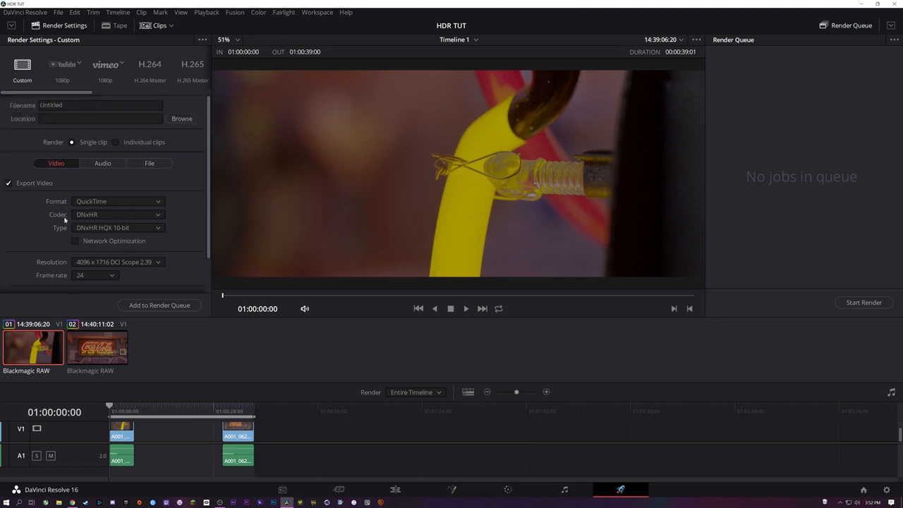
pyautogui.click(99, 162)
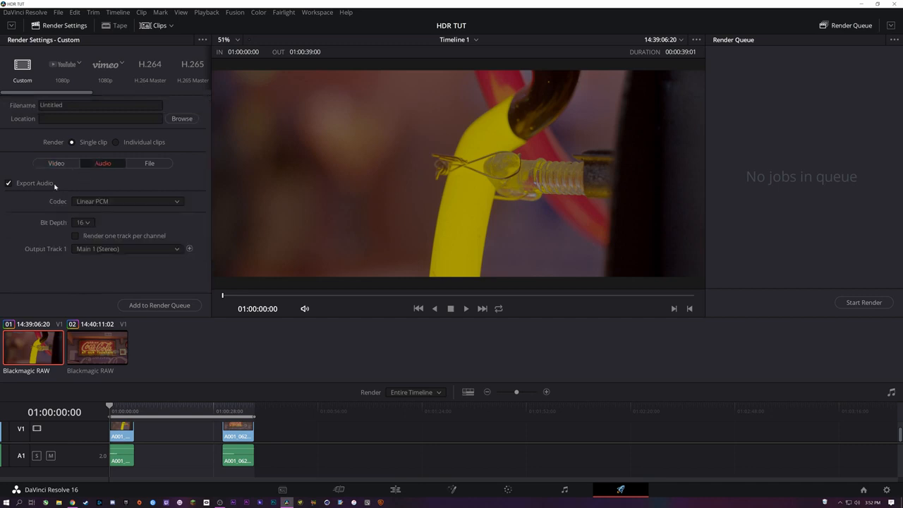
pyautogui.click(56, 186)
pyautogui.click(149, 163)
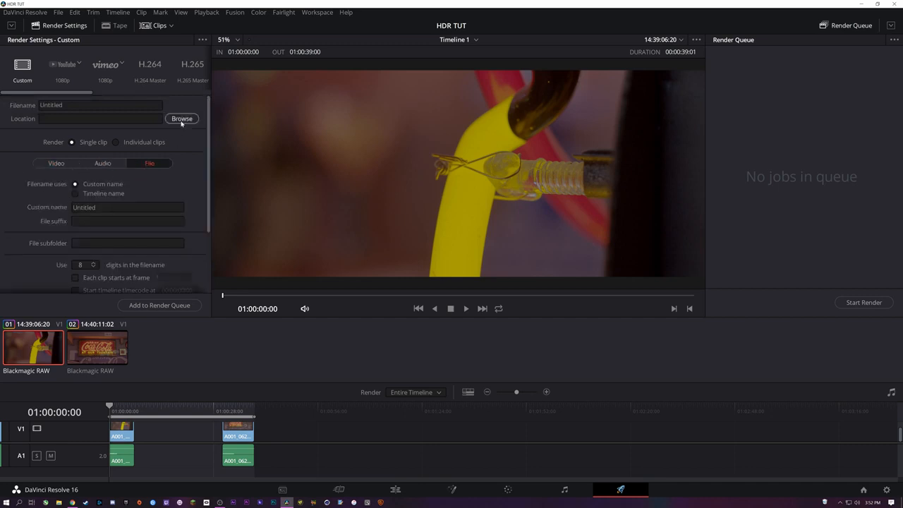
# Step: Set the render destination to D:\ with the file name HDR TUT and add the job to the render queue
pyautogui.click(181, 119)
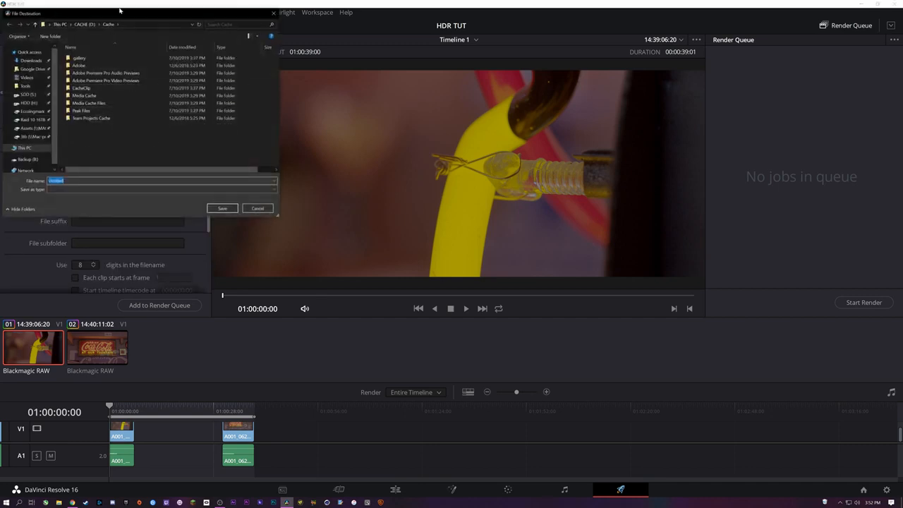
pyautogui.moveTo(122, 12); pyautogui.dragTo(347, 111)
pyautogui.click(312, 124)
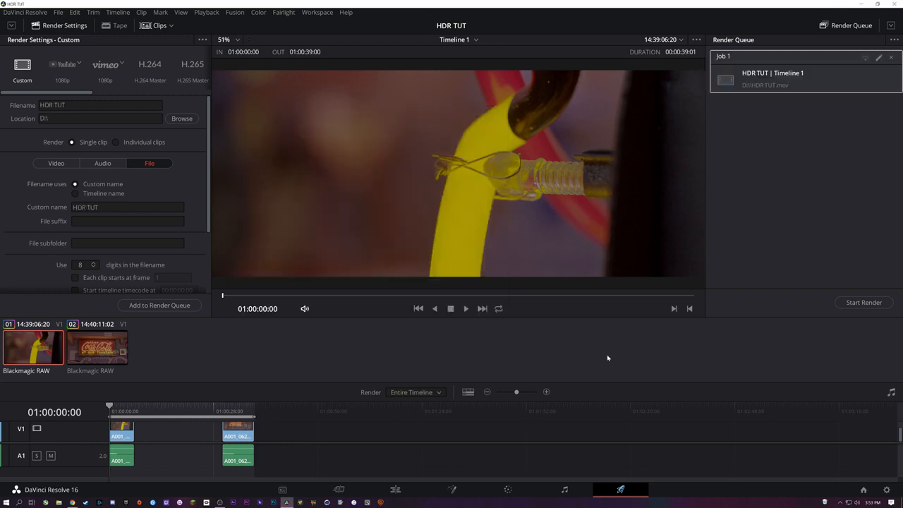
# Step: Examine the available render resolutions in the video settings without changing the current one
pyautogui.click(56, 163)
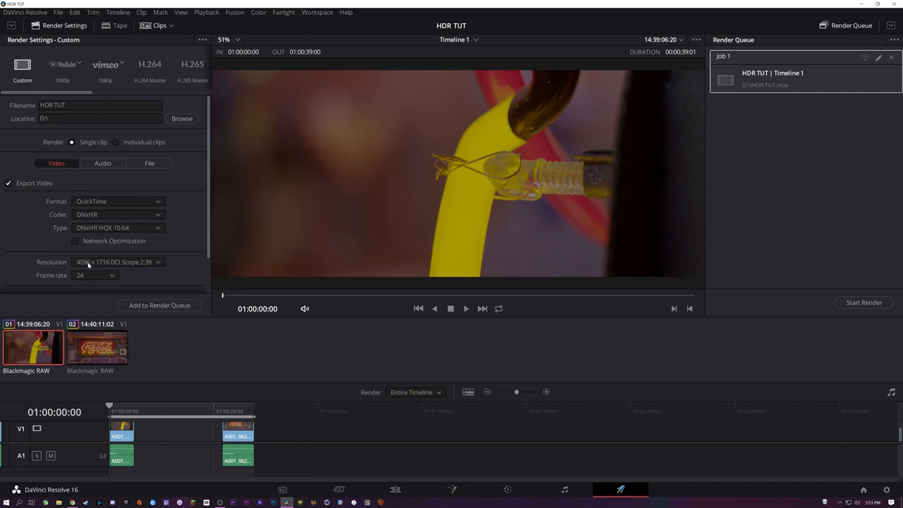
pyautogui.click(132, 264)
pyautogui.scroll(5, 99, 339)
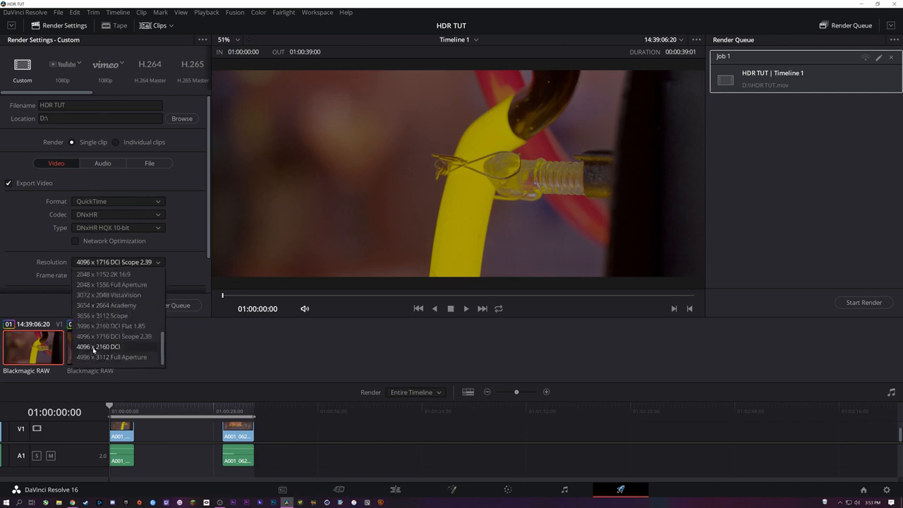
pyautogui.scroll(4, 106, 325)
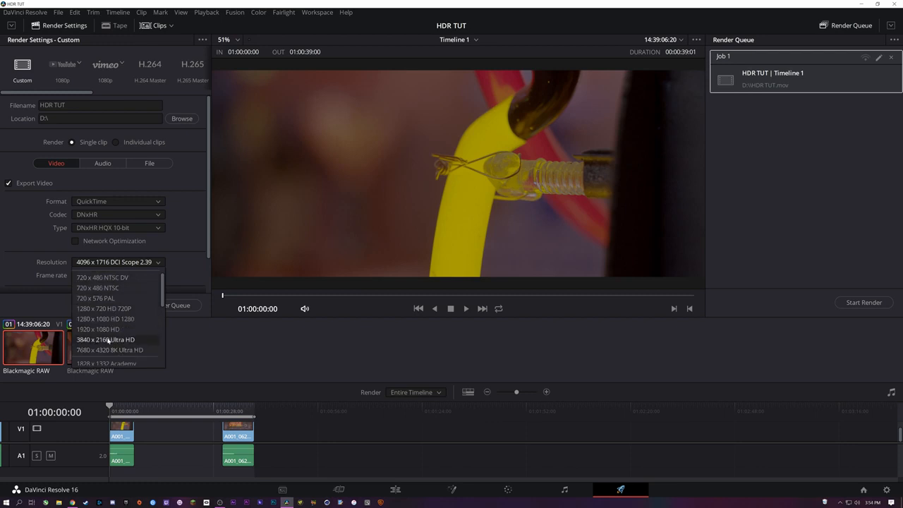
pyautogui.scroll(-3, 127, 321)
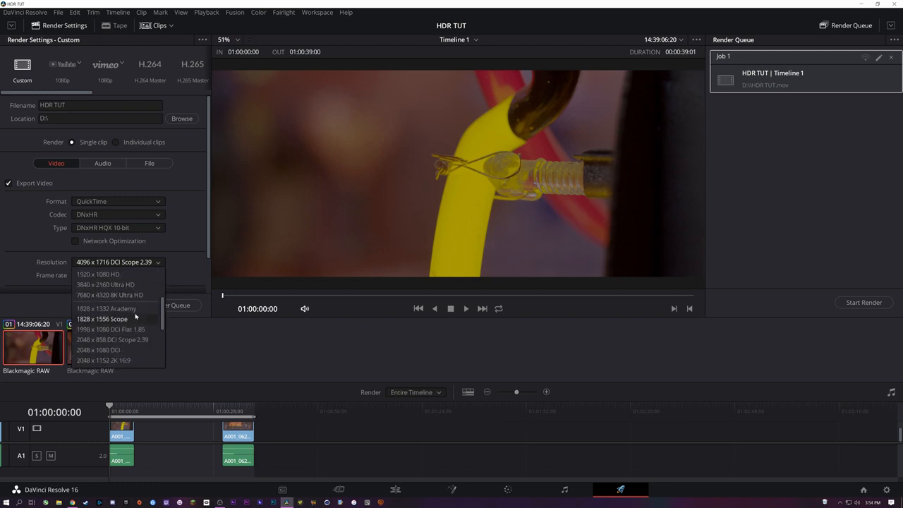
pyautogui.scroll(-2, 136, 317)
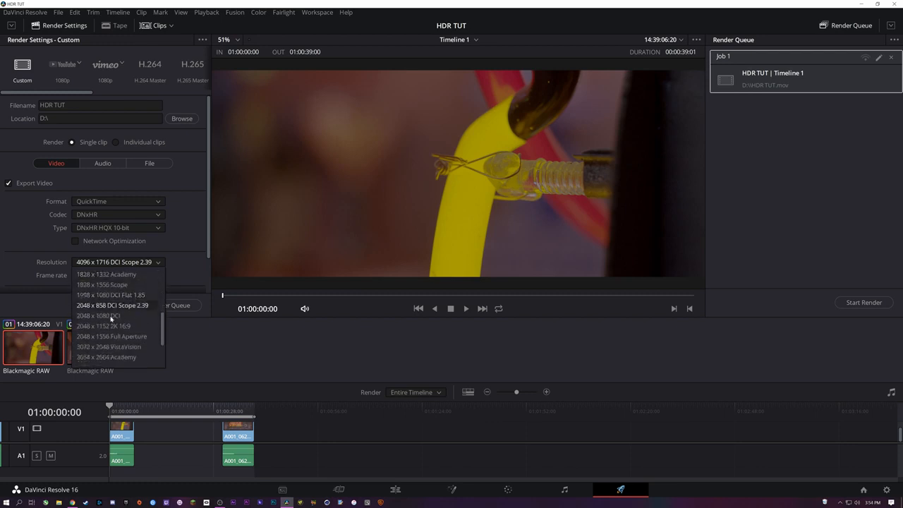
pyautogui.click(180, 223)
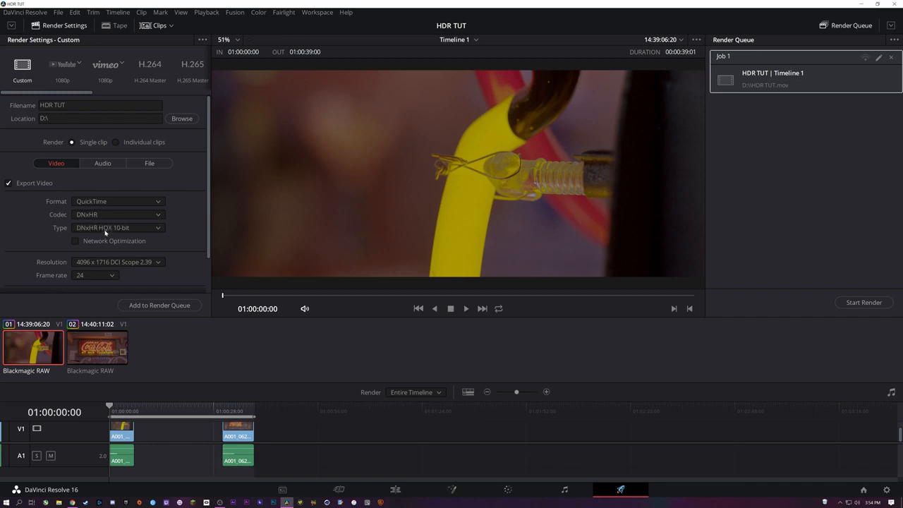
# Step: Set the QuickTime render codec to DNxHD
pyautogui.click(121, 215)
pyautogui.click(99, 227)
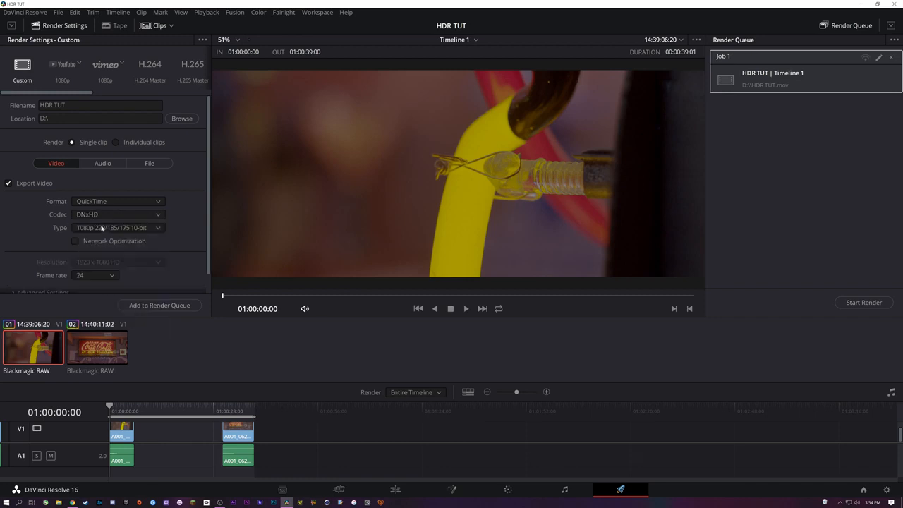
# Step: Check the DNxHD types, then set the render codec to DNxHR, type DNxHR HQX 10-bit, at 4096 x 1716 DCI Scope 2.39 resolution
pyautogui.click(116, 227)
pyautogui.scroll(-2, 155, 302)
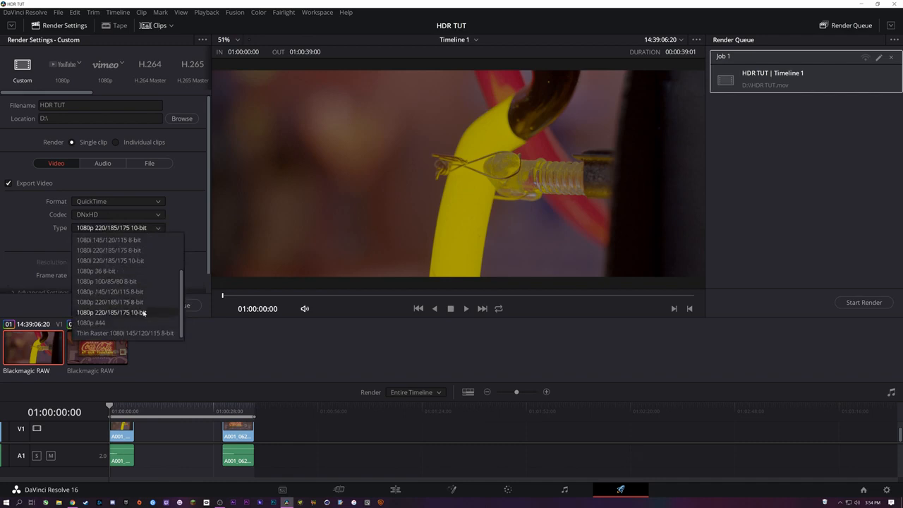
pyautogui.click(117, 215)
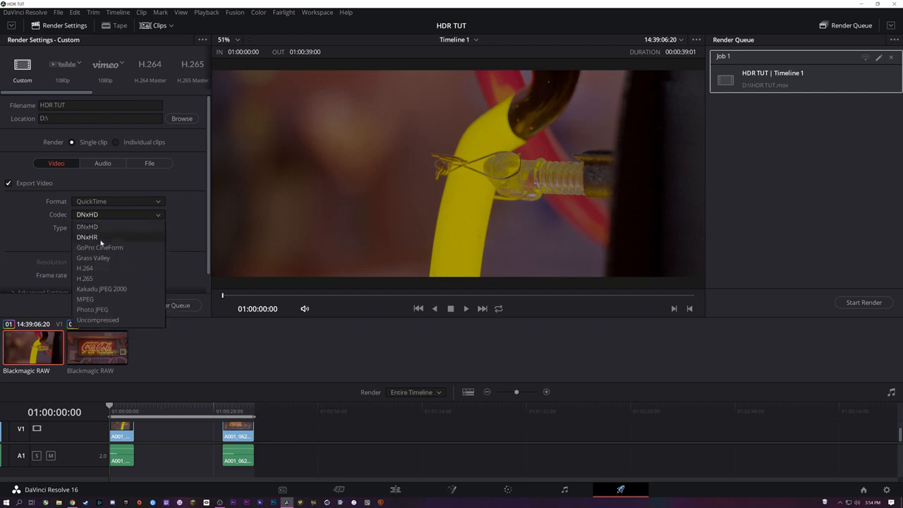
pyautogui.click(112, 226)
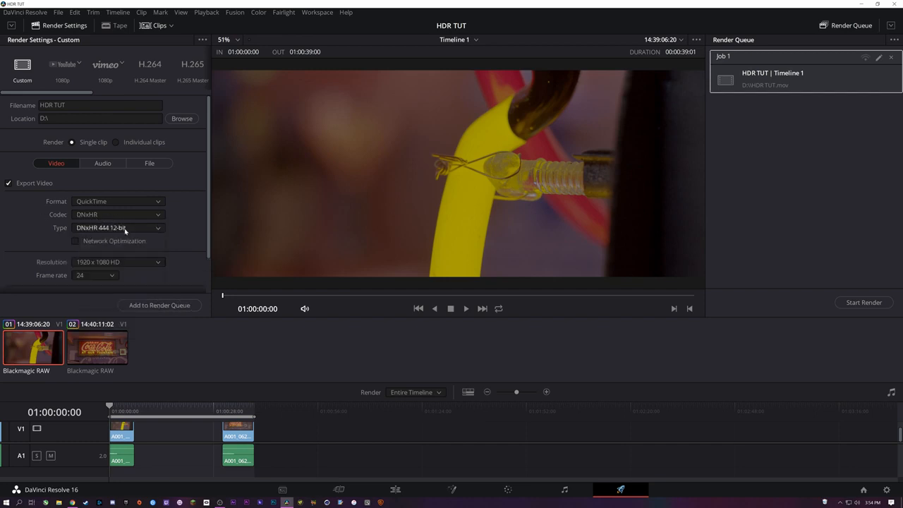
pyautogui.click(106, 228)
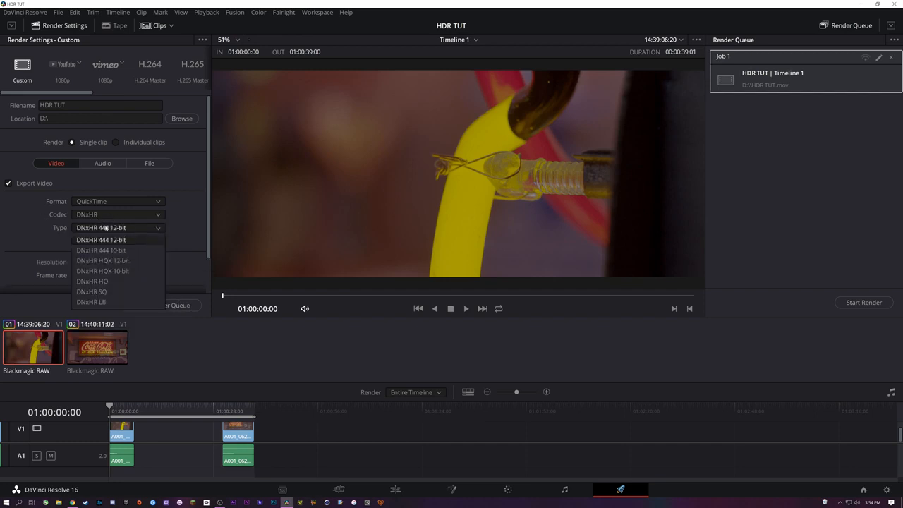
pyautogui.click(117, 271)
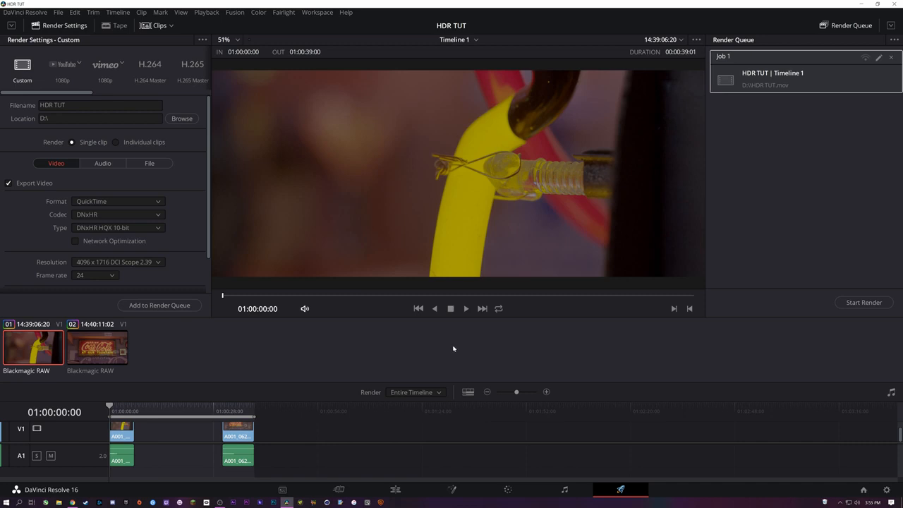
pyautogui.moveTo(121, 409); pyautogui.dragTo(106, 428)
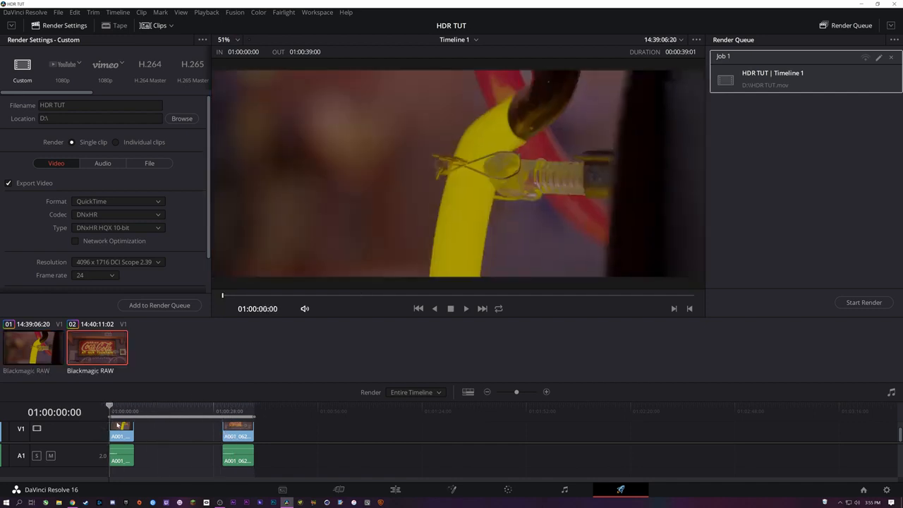
pyautogui.click(119, 426)
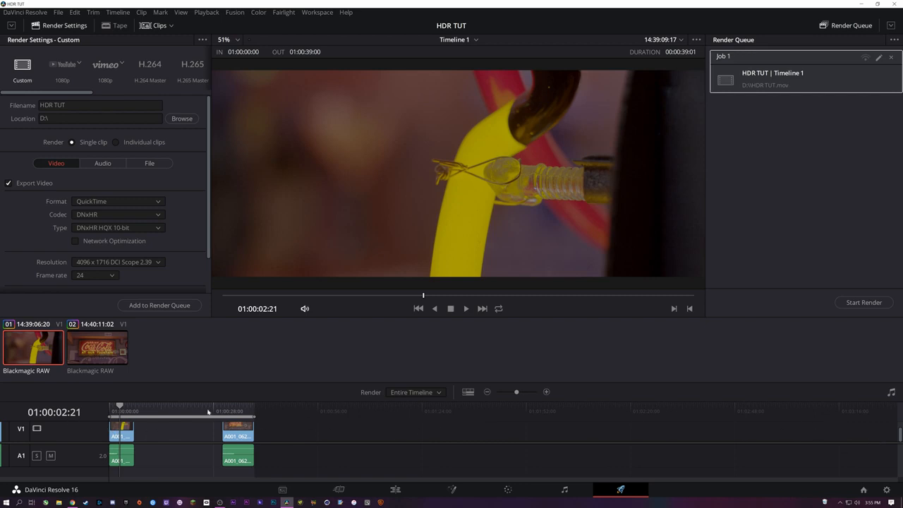
pyautogui.press('Home')
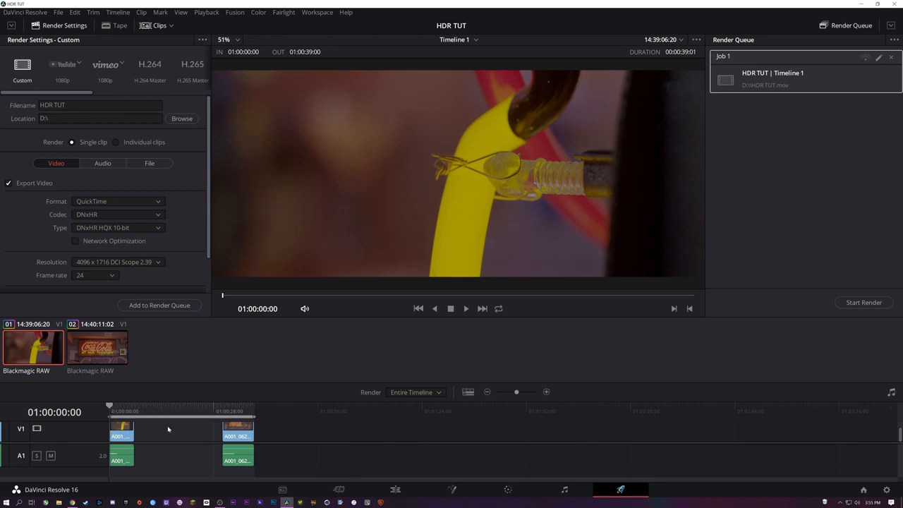
pyautogui.moveTo(110, 409); pyautogui.dragTo(90, 403)
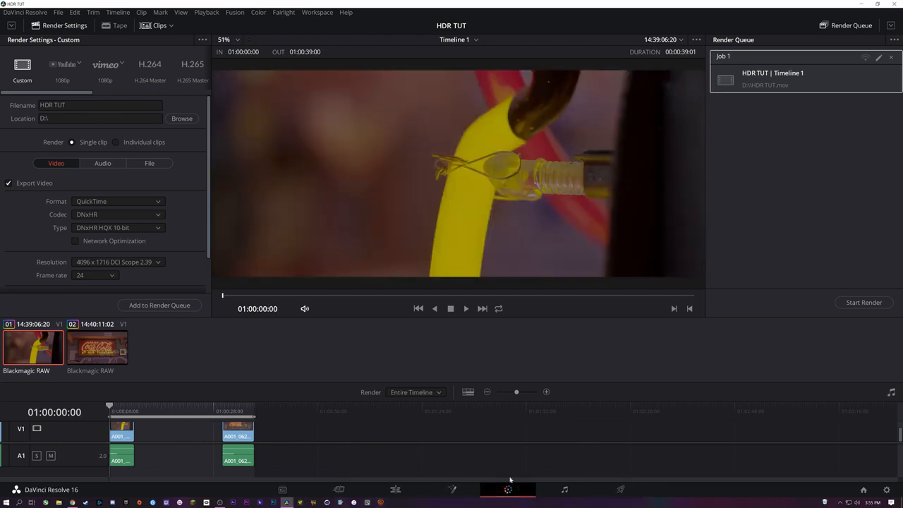
pyautogui.click(508, 489)
pyautogui.click(611, 493)
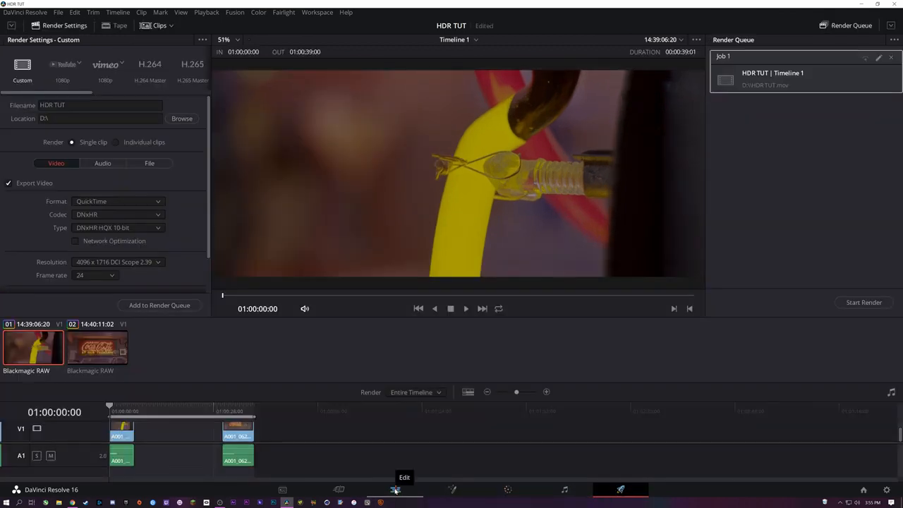
pyautogui.click(396, 489)
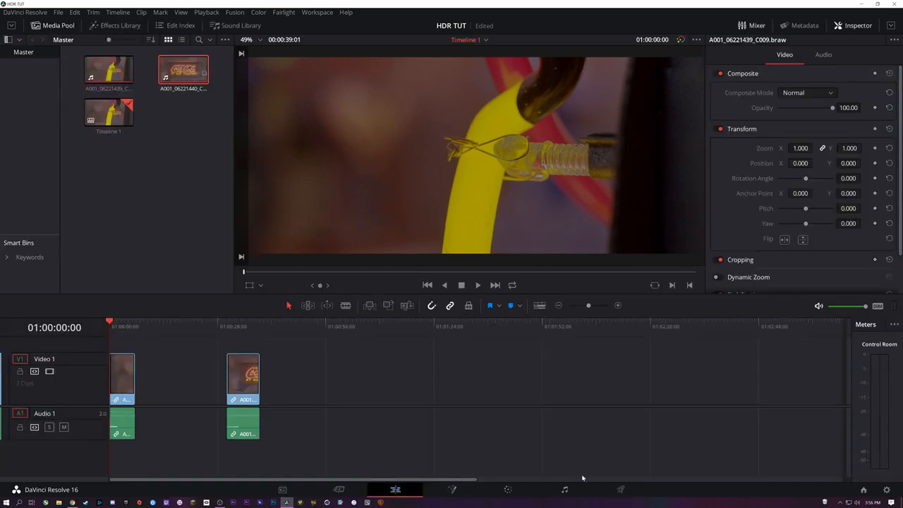
pyautogui.click(620, 489)
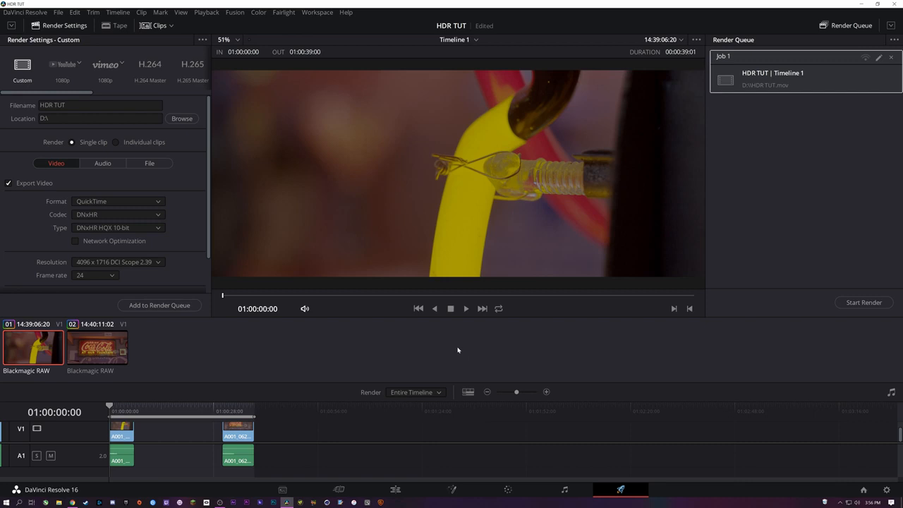
# Step: Import the A001_06221424_C002 neon clip from the Day 1 folder and place it on Video 1 at about 01:00:54, after the Coca-Cola clip
pyautogui.click(338, 489)
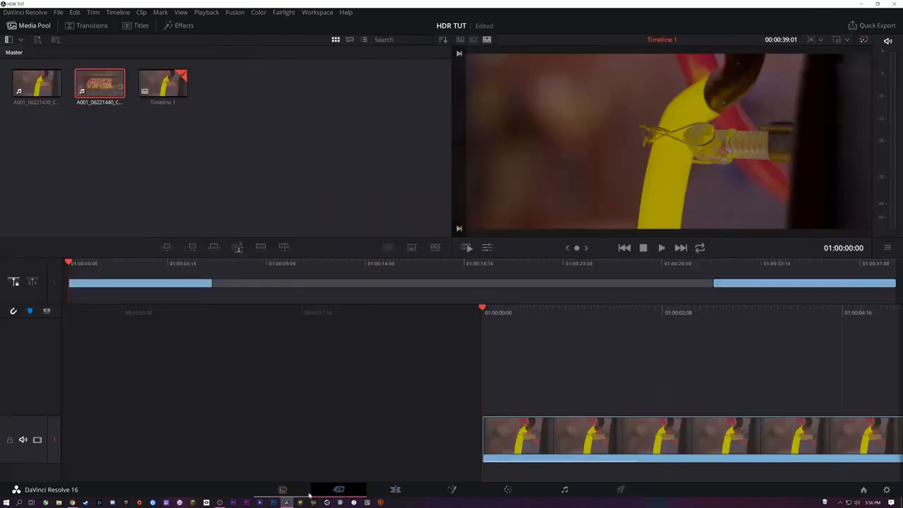
pyautogui.click(282, 488)
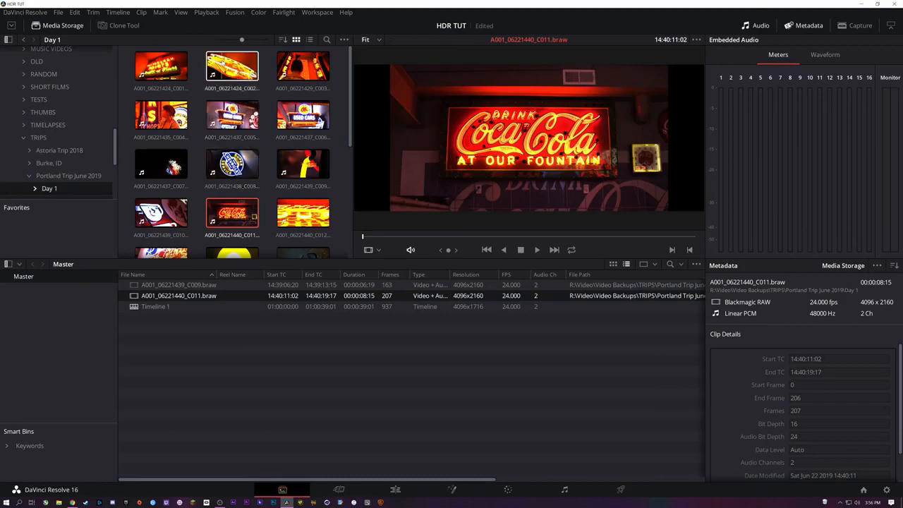
pyautogui.moveTo(233, 69); pyautogui.dragTo(242, 365)
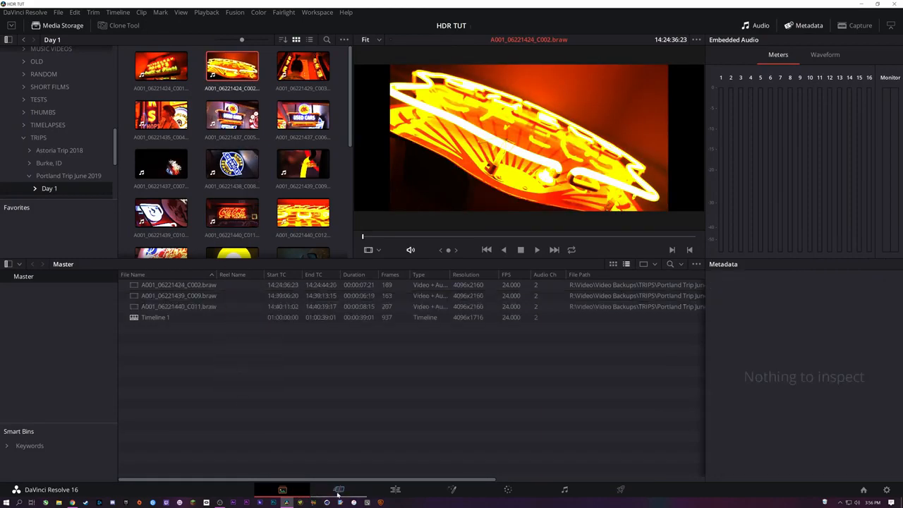
pyautogui.click(395, 489)
pyautogui.moveTo(108, 69); pyautogui.dragTo(334, 374)
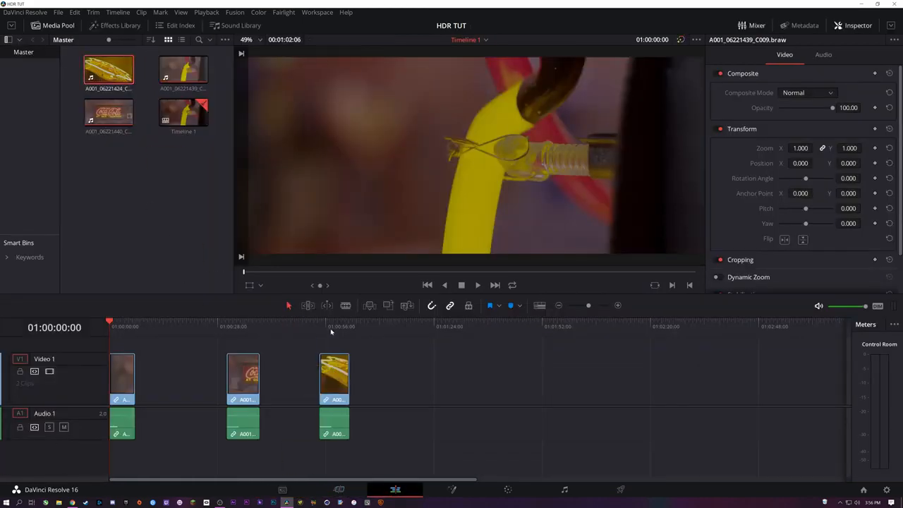
# Step: Open the newly added neon clip for grading, adjust its Camera Raw decode settings, and return to the Deliver page
pyautogui.click(508, 488)
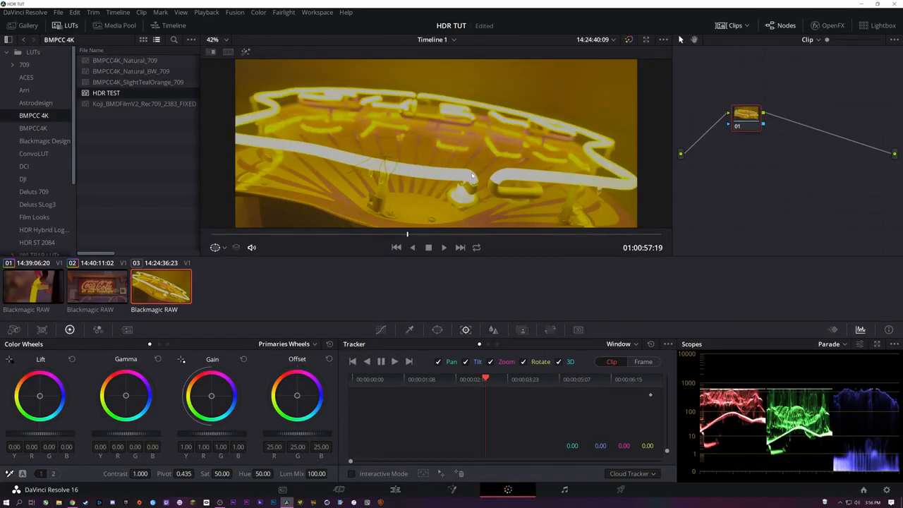
pyautogui.click(14, 329)
pyautogui.click(71, 370)
pyautogui.click(62, 410)
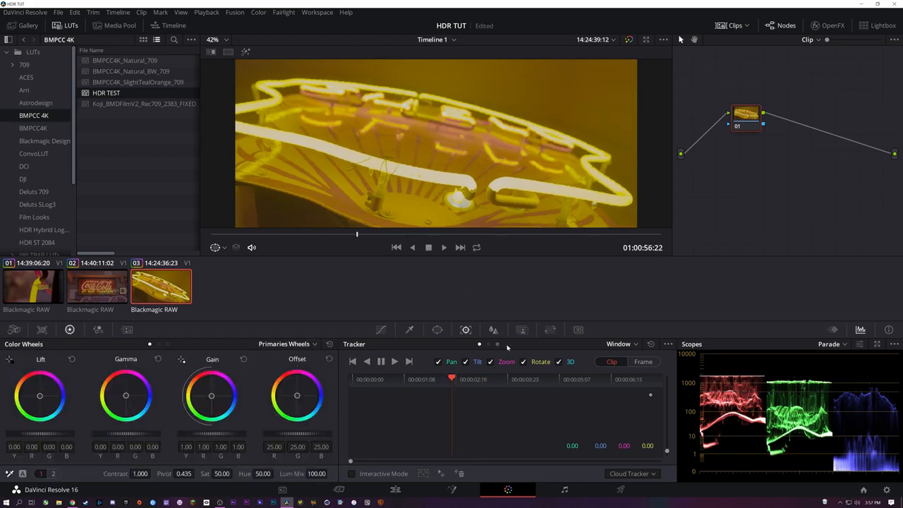
pyautogui.click(620, 488)
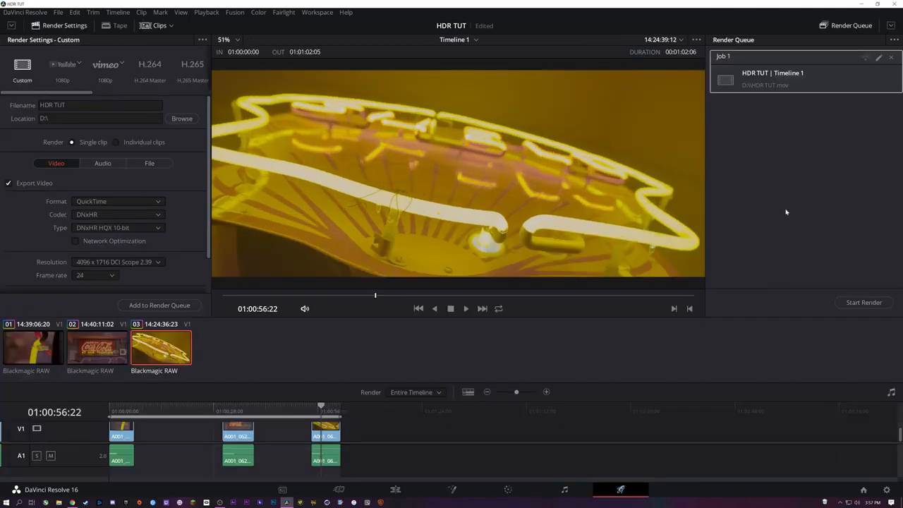